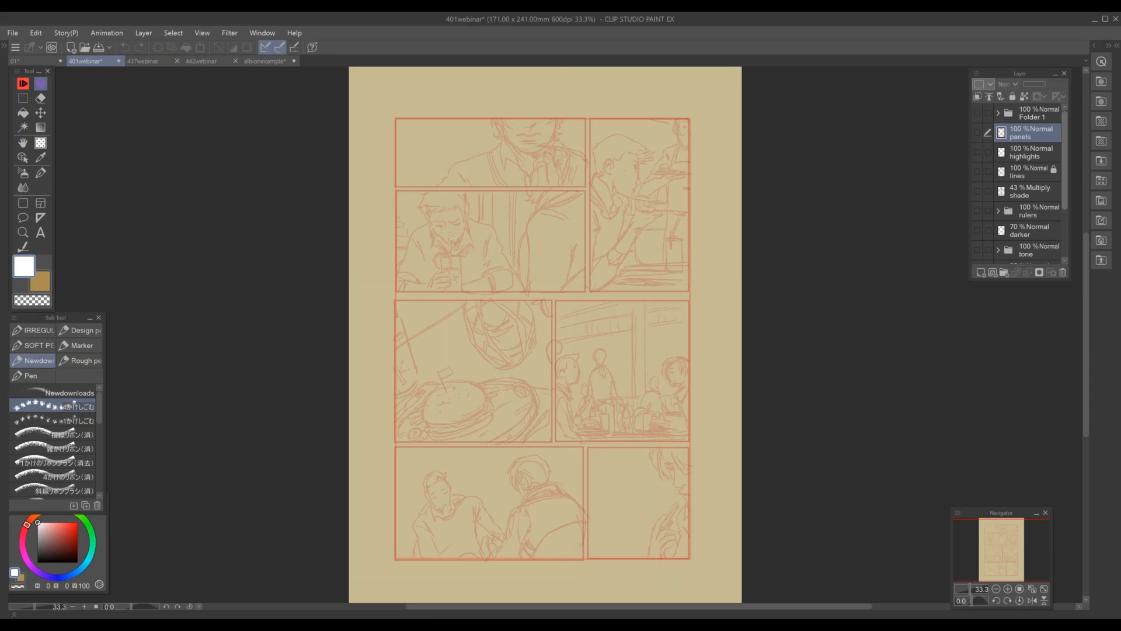
# - Hide the panel borders, keep only the Layer 3 sketch visible and raise that layer's opacity to 100%
pyautogui.moveTo(1065, 153); pyautogui.dragTo(1067, 201)
pyautogui.moveTo(979, 195); pyautogui.dragTo(979, 215)
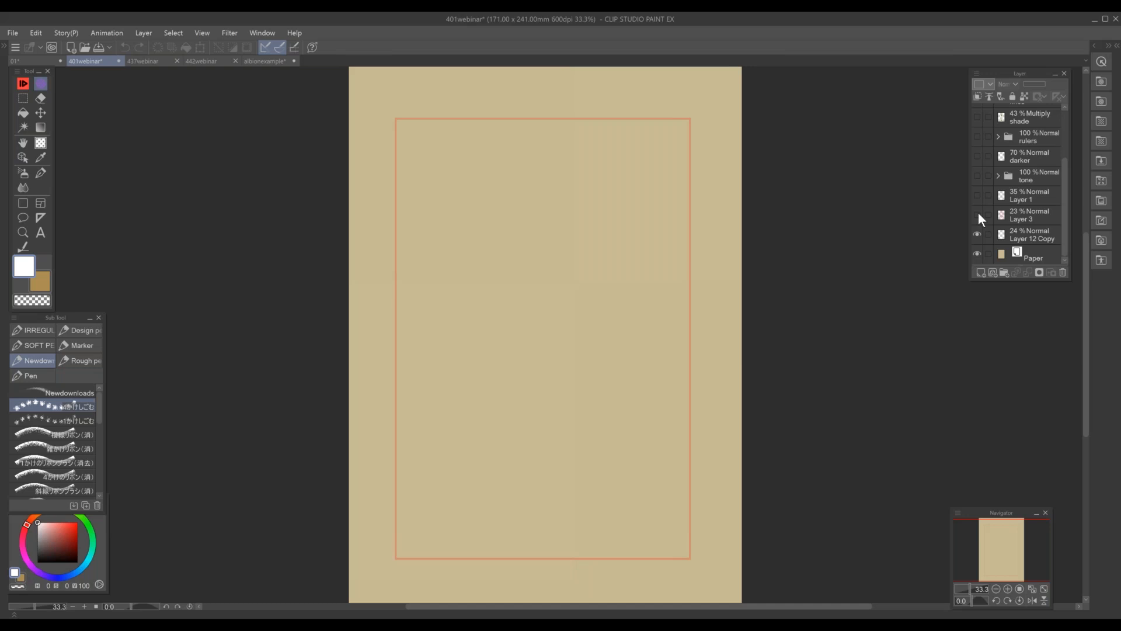
pyautogui.click(978, 214)
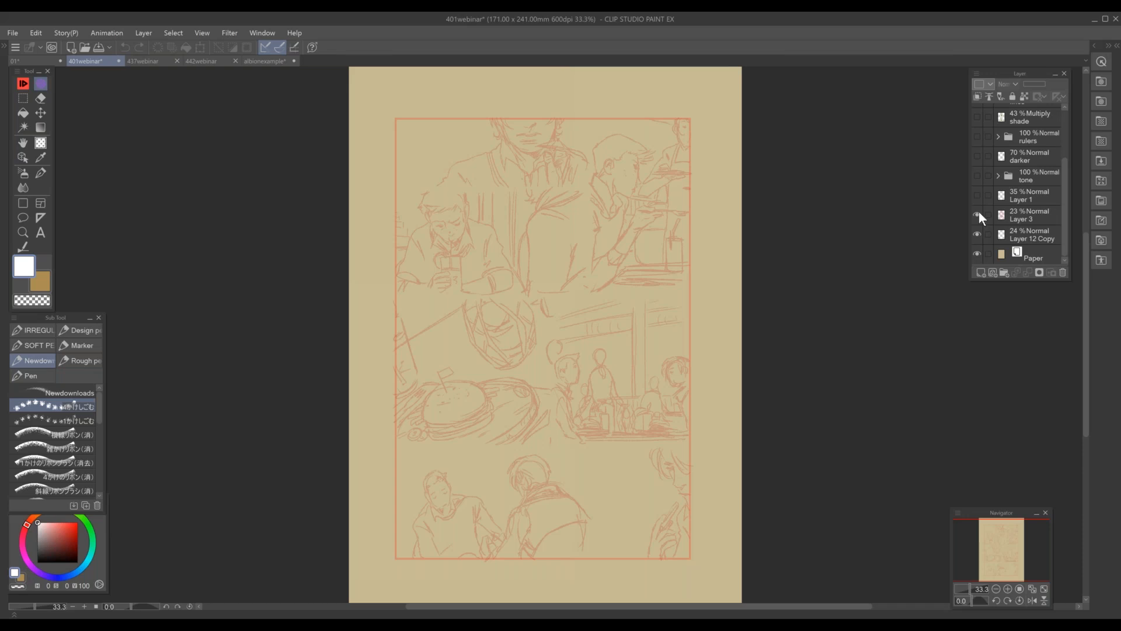
pyautogui.click(1028, 215)
pyautogui.moveTo(1066, 78); pyautogui.dragTo(1088, 72)
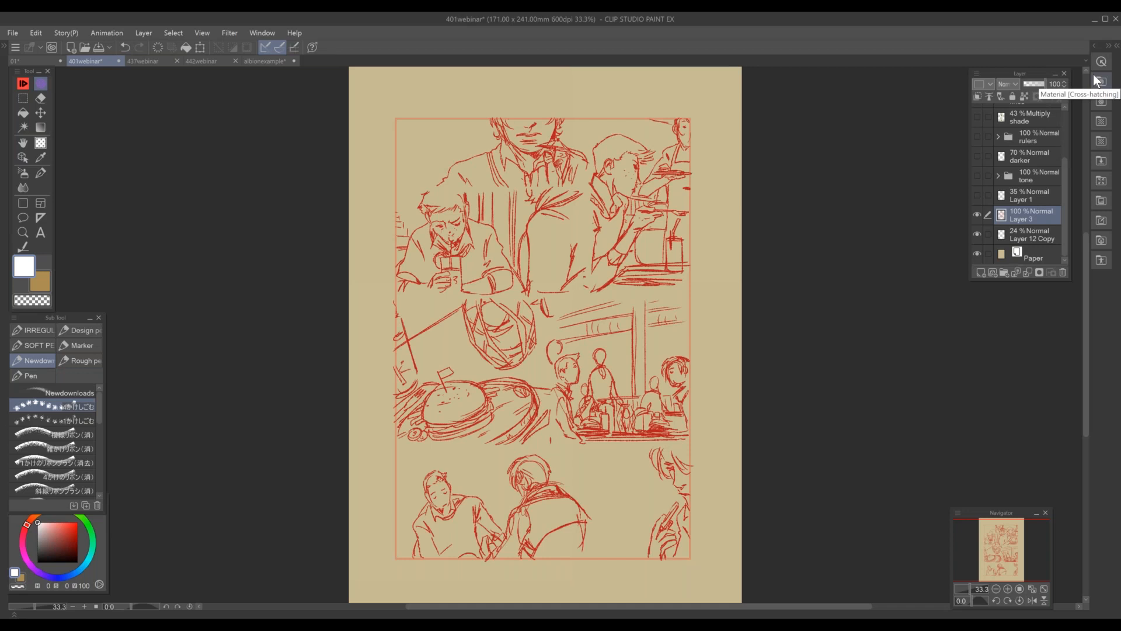
# - Examine the rough figure, food and restaurant sketches on Layer 3 up close across the page
pyautogui.hotkey('ctrl', '+')
pyautogui.hotkey('ctrl', '+')
pyautogui.moveTo(555, 251); pyautogui.dragTo(501, 445)
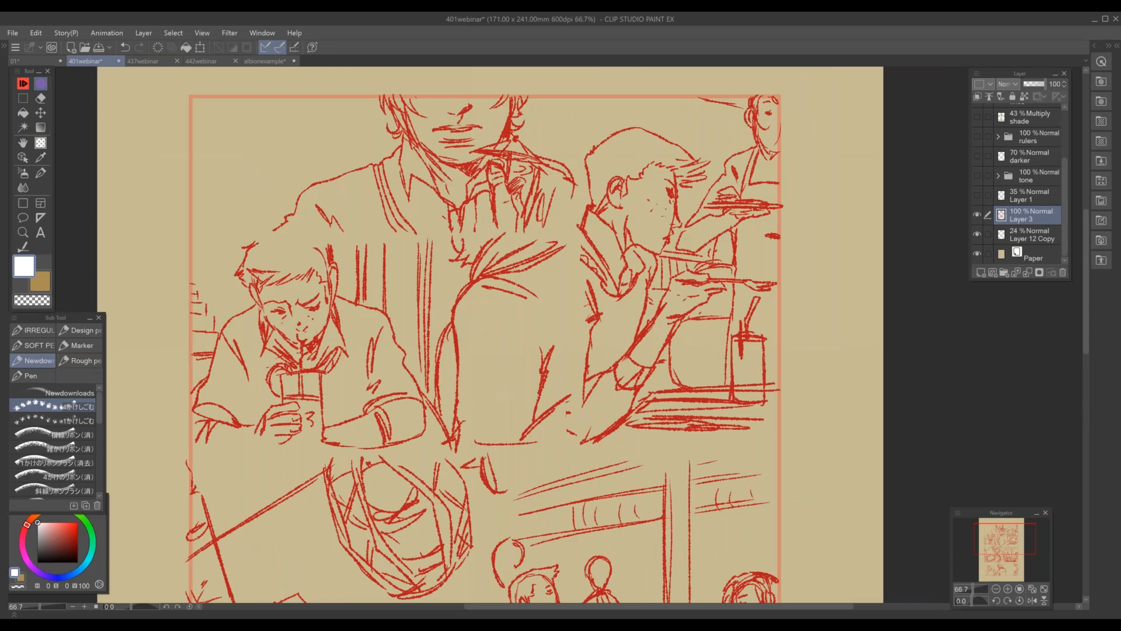
pyautogui.moveTo(1085, 259); pyautogui.dragTo(1088, 312)
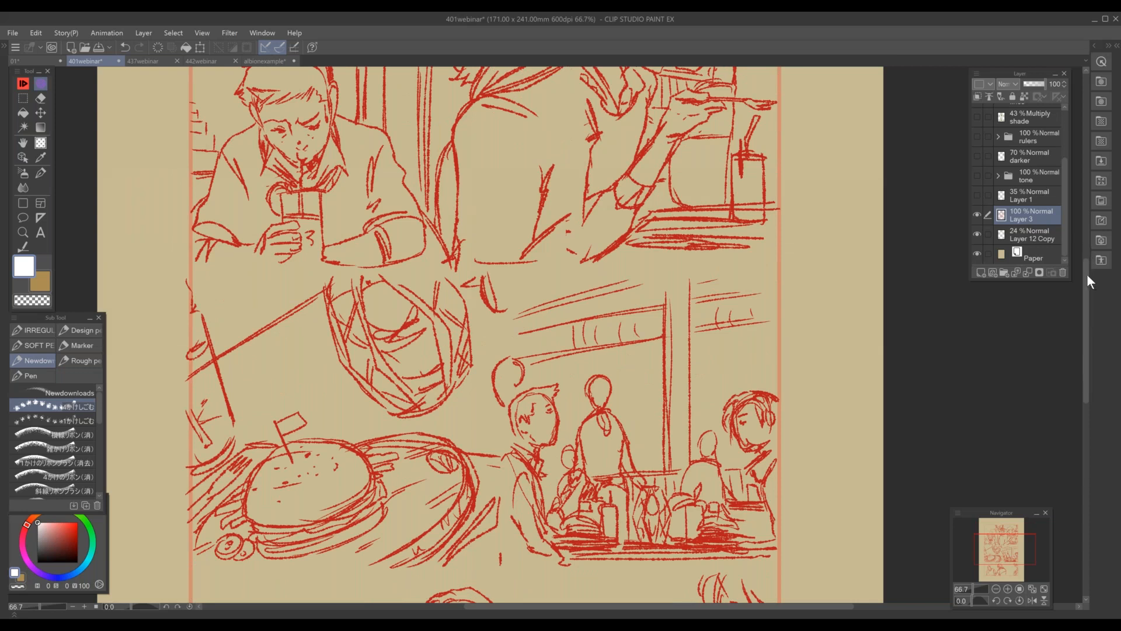
pyautogui.moveTo(1085, 271); pyautogui.dragTo(1085, 251)
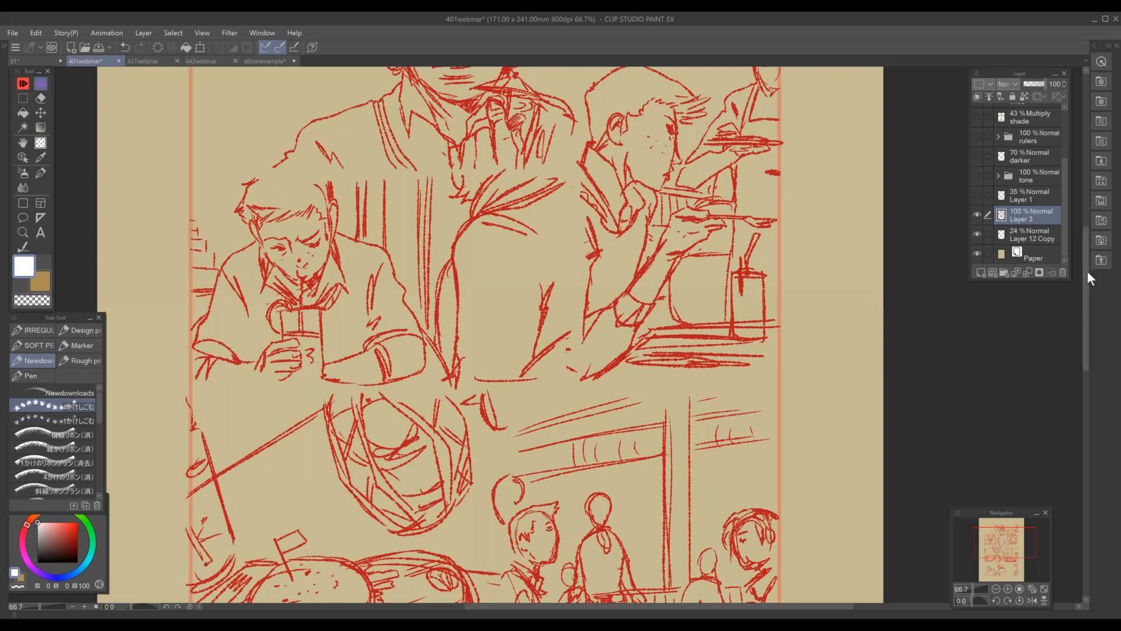
pyautogui.moveTo(1085, 283); pyautogui.dragTo(1092, 343)
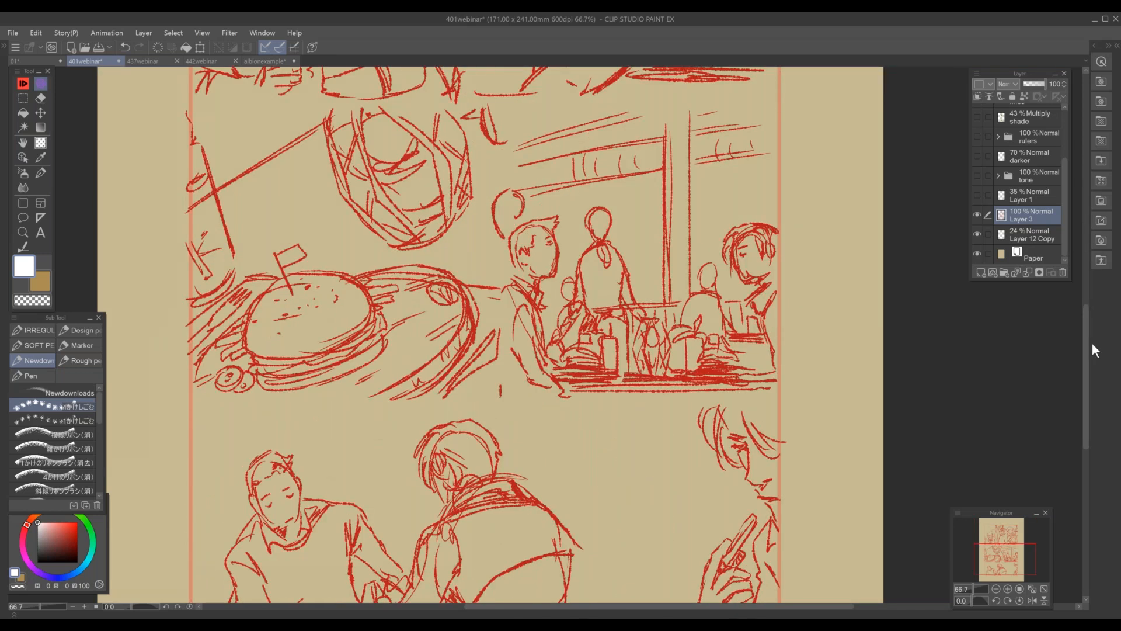
pyautogui.moveTo(1084, 325); pyautogui.dragTo(1084, 306)
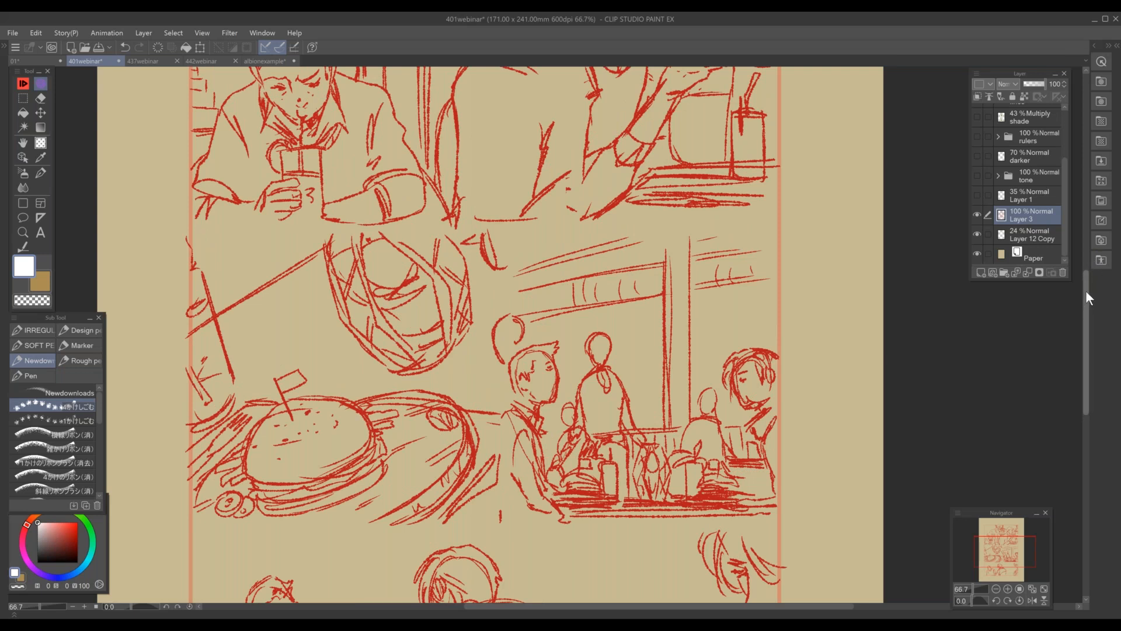
pyautogui.moveTo(1088, 279); pyautogui.dragTo(1088, 264)
pyautogui.hotkey('ctrl', '+')
pyautogui.press('space')
pyautogui.moveTo(440, 341); pyautogui.dragTo(555, 344)
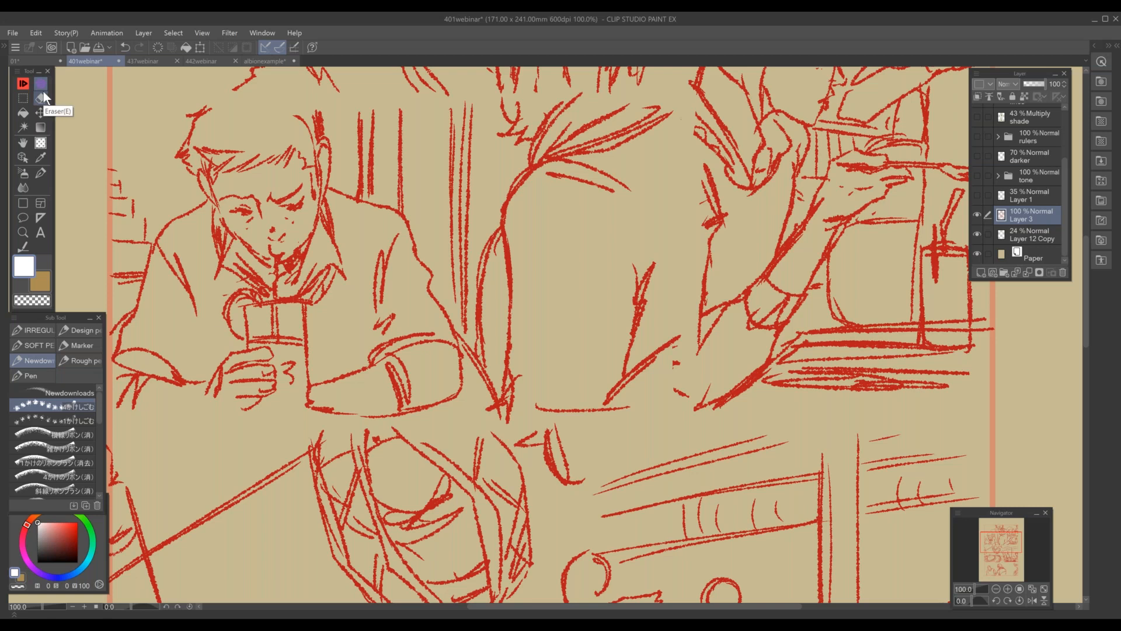
# - Bring up the custom inking brushes and make the Sub Tool palette narrower, keeping it above the colour wheel
pyautogui.click(23, 85)
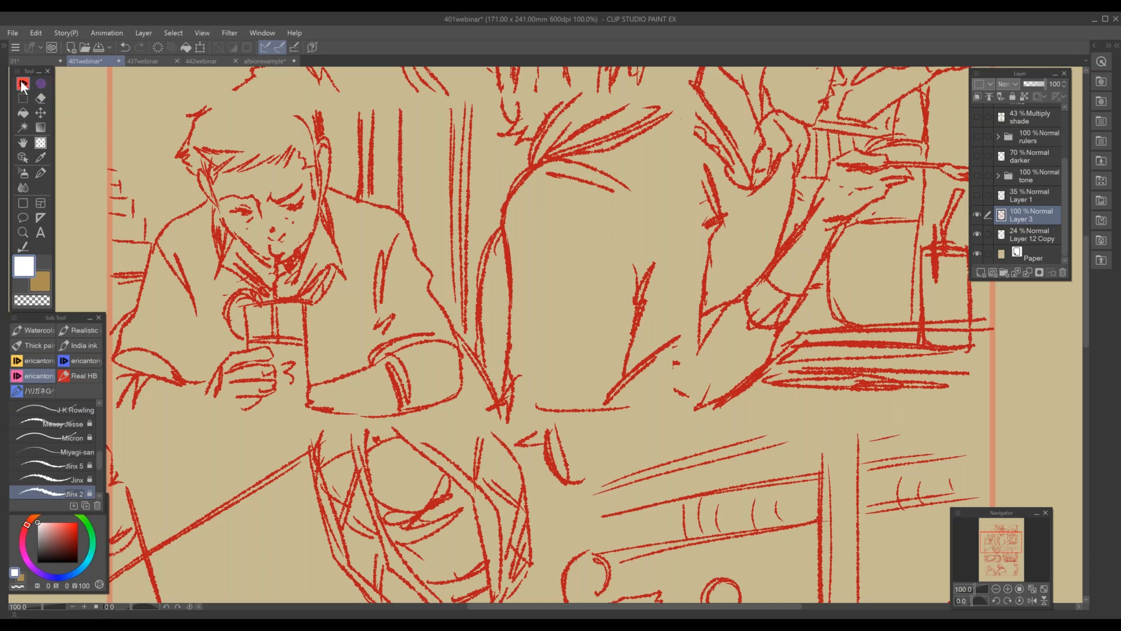
pyautogui.moveTo(55, 318); pyautogui.dragTo(266, 199)
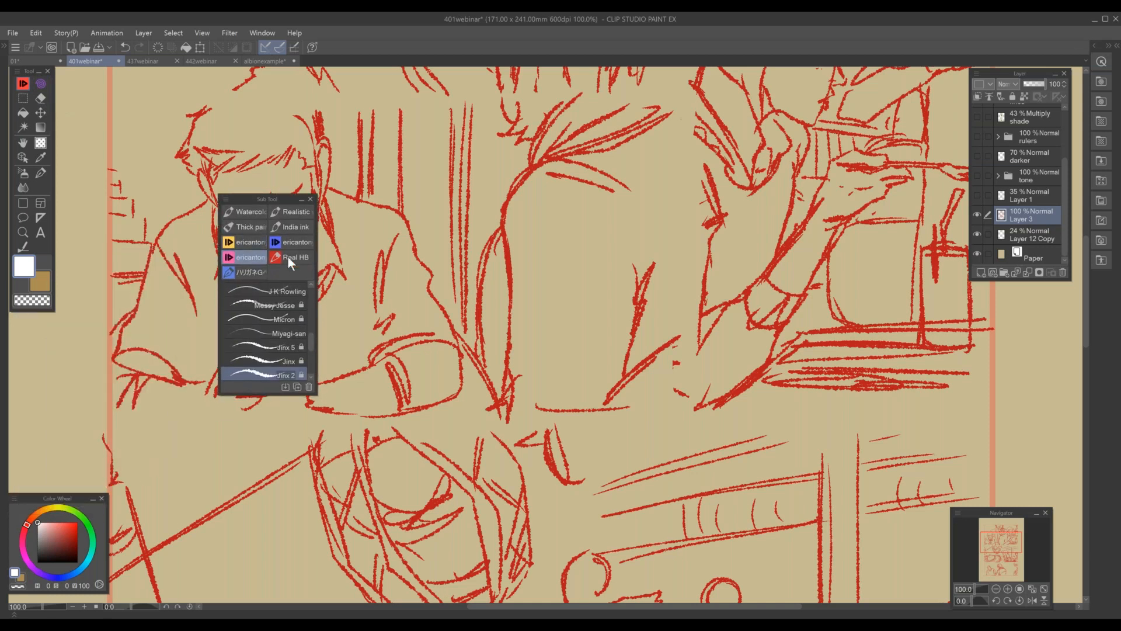
pyautogui.moveTo(318, 264)
pyautogui.mouseDown()
pyautogui.moveTo(433, 264)
pyautogui.moveTo(387, 240)
pyautogui.moveTo(322, 240)
pyautogui.mouseUp()
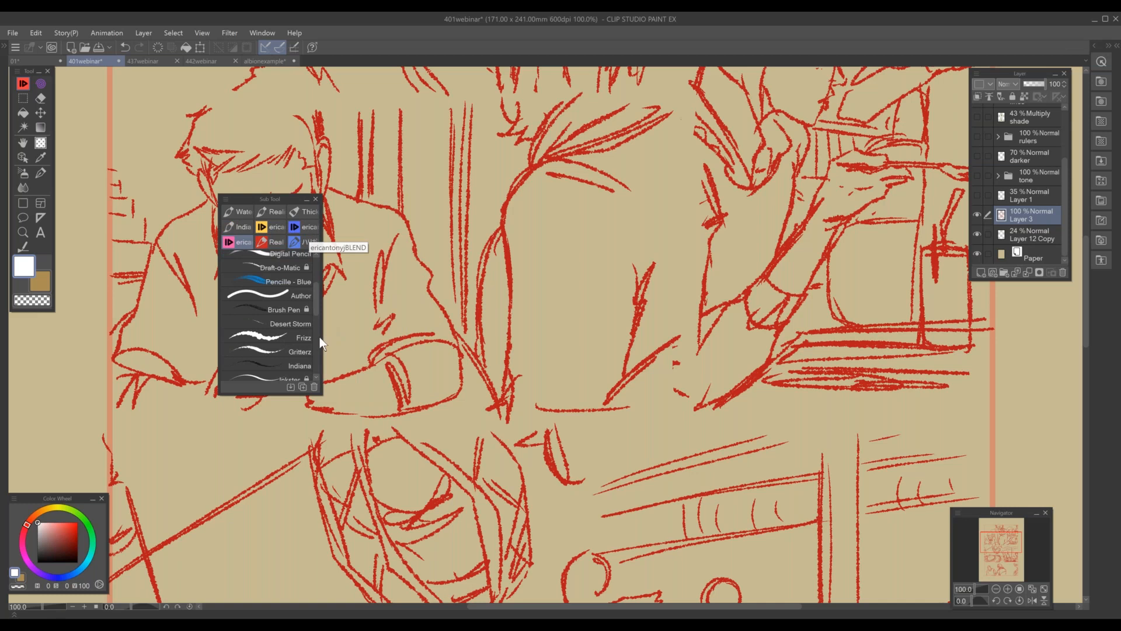
pyautogui.moveTo(322, 339); pyautogui.dragTo(311, 339)
pyautogui.moveTo(271, 203); pyautogui.dragTo(92, 293)
pyautogui.moveTo(127, 357); pyautogui.dragTo(110, 357)
pyautogui.moveTo(76, 297); pyautogui.dragTo(51, 321)
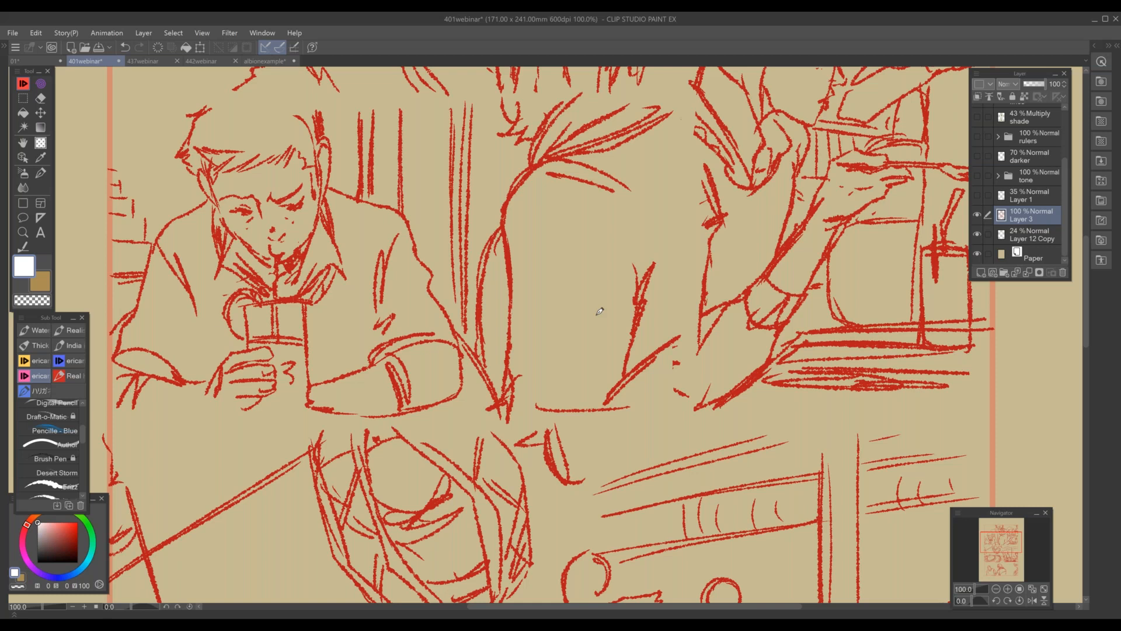
# - Set the drawing colour to black and add a new raster layer above Layer 3
pyautogui.scroll(-1, 600, 312)
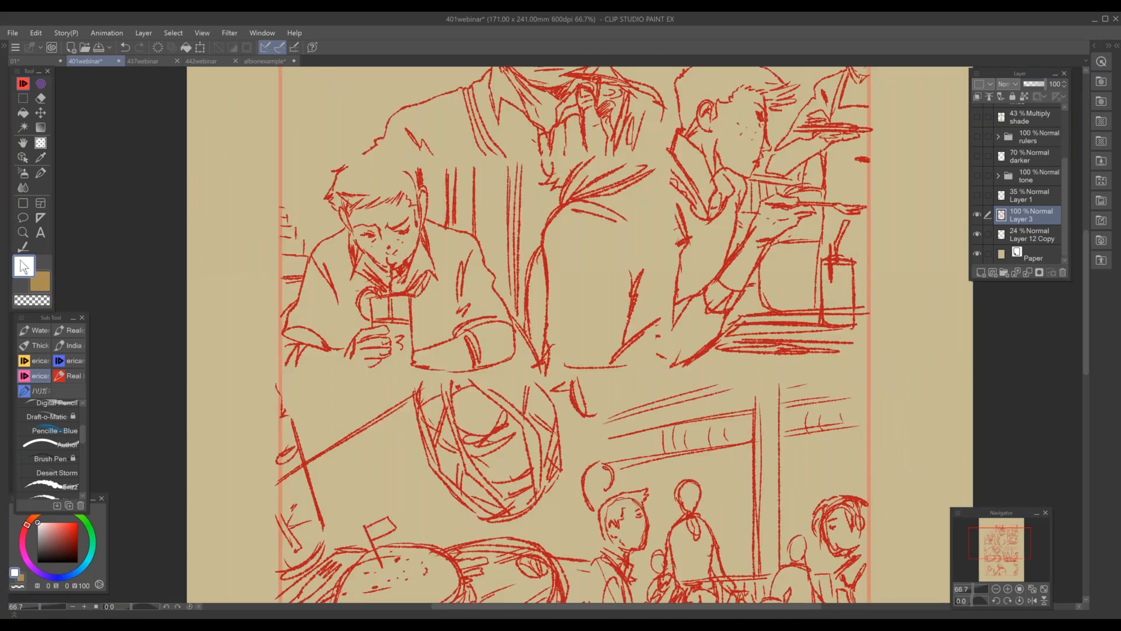
pyautogui.click(38, 562)
pyautogui.click(983, 272)
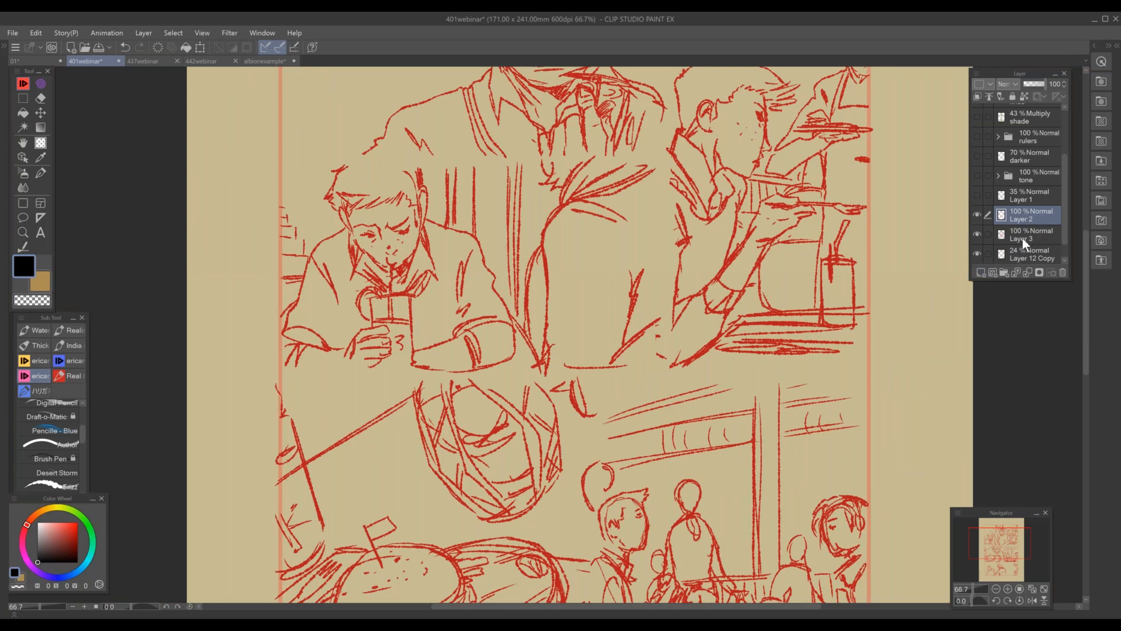
# - Lower the opacity of the Layer 3 sketch to 23%
pyautogui.click(1032, 82)
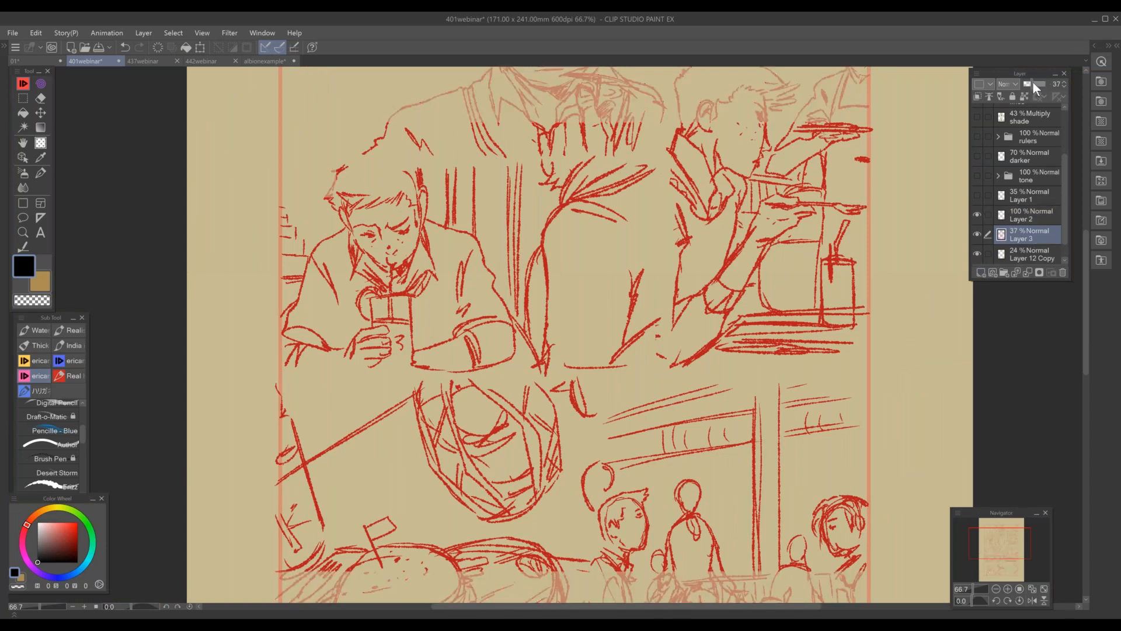
pyautogui.moveTo(1028, 83); pyautogui.dragTo(1031, 82)
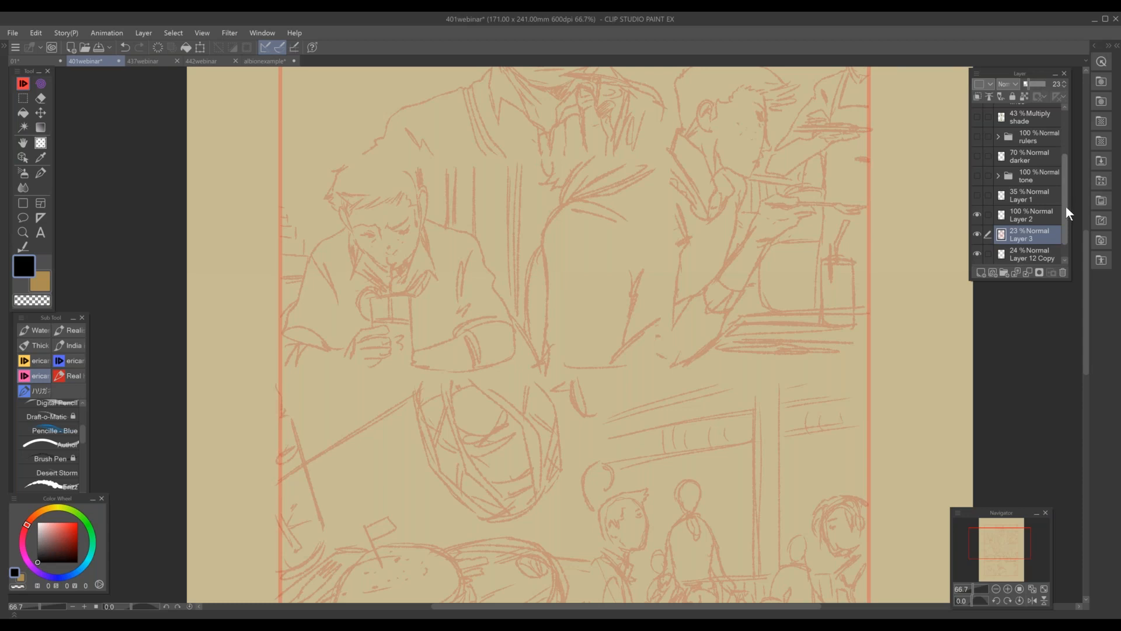
# - Scribble looping test strokes over the second panel with the Jinx 2 brush, on Layer 3 and in black on Layer 2
pyautogui.moveTo(323, 124); pyautogui.dragTo(337, 145)
pyautogui.click(35, 375)
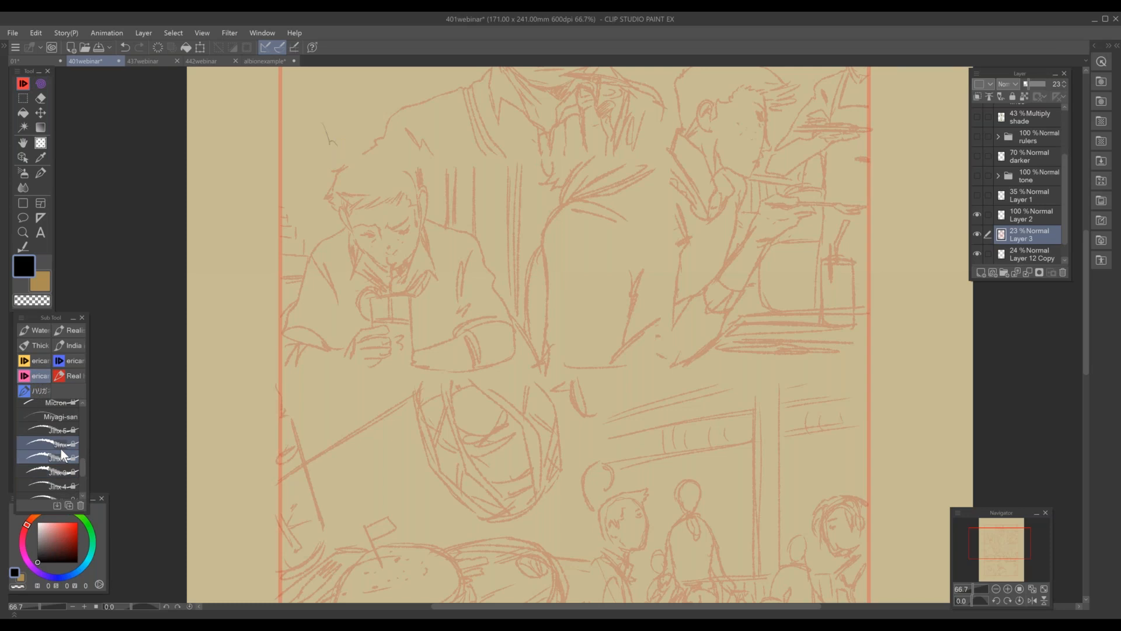
pyautogui.hotkey('ctrl', '+')
pyautogui.hotkey('ctrl', '+')
pyautogui.moveTo(432, 122); pyautogui.dragTo(501, 386)
pyautogui.moveTo(468, 301)
pyautogui.mouseDown()
pyautogui.moveTo(636, 270)
pyautogui.moveTo(677, 298)
pyautogui.mouseUp()
pyautogui.click(1031, 214)
pyautogui.moveTo(728, 342)
pyautogui.mouseDown()
pyautogui.moveTo(643, 274)
pyautogui.moveTo(382, 272)
pyautogui.mouseUp()
pyautogui.moveTo(459, 339)
pyautogui.mouseDown()
pyautogui.moveTo(444, 175)
pyautogui.moveTo(381, 382)
pyautogui.moveTo(514, 368)
pyautogui.moveTo(503, 367)
pyautogui.mouseUp()
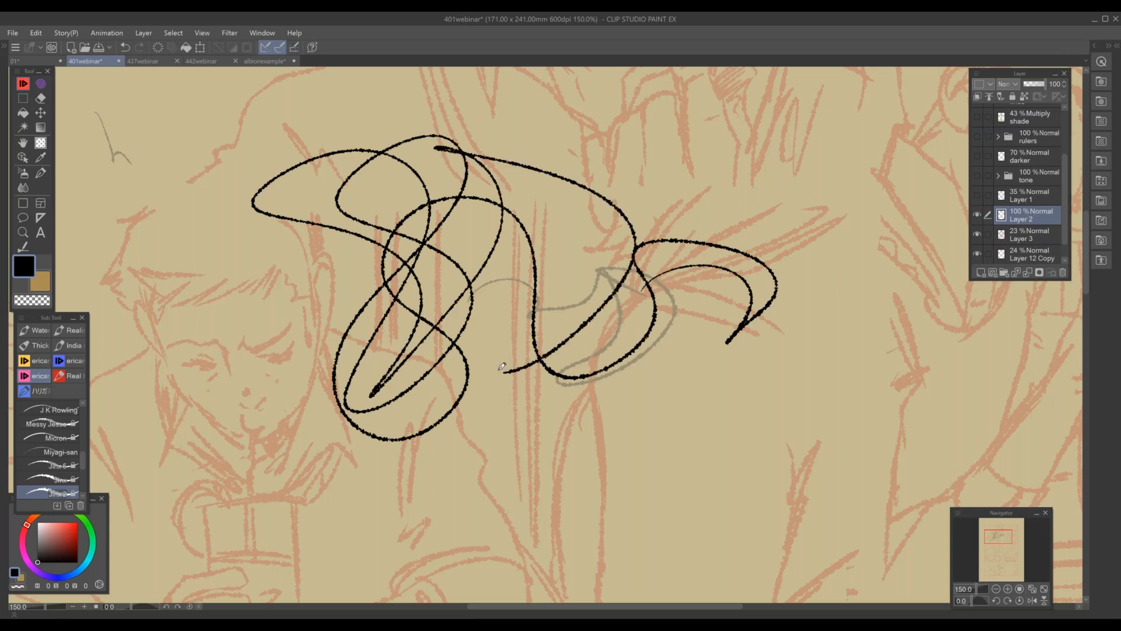
# - Pick a dark red (hue 0, saturation 72, value 59) and convert the Layer 2 scribbles to this drawing colour
pyautogui.click(66, 539)
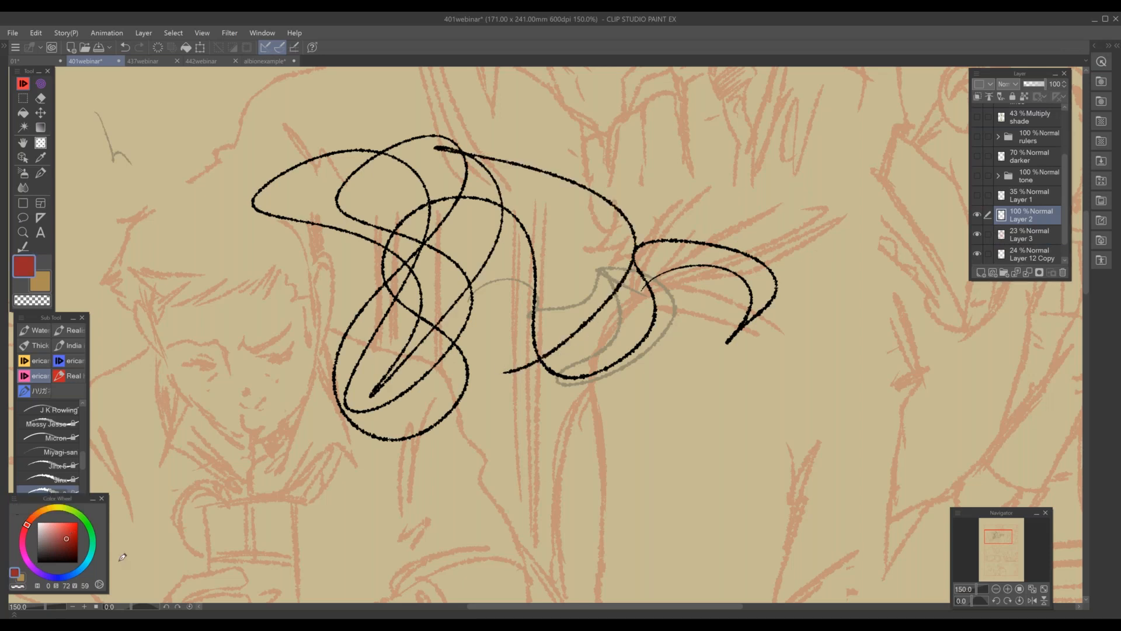
pyautogui.moveTo(57, 498); pyautogui.dragTo(256, 362)
pyautogui.click(35, 33)
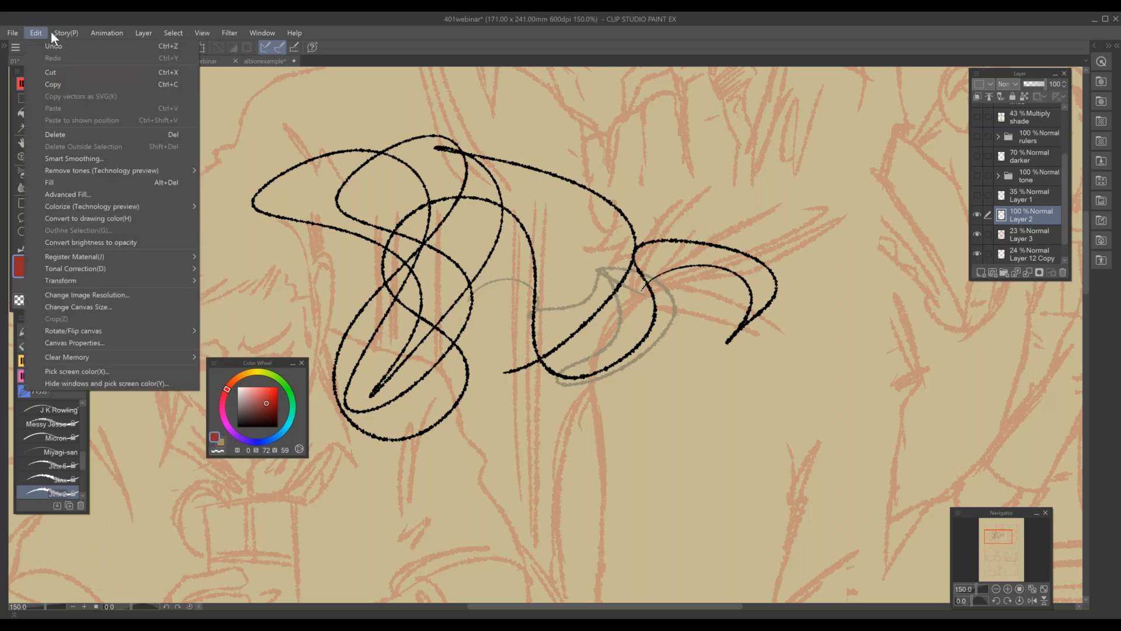
pyautogui.click(96, 218)
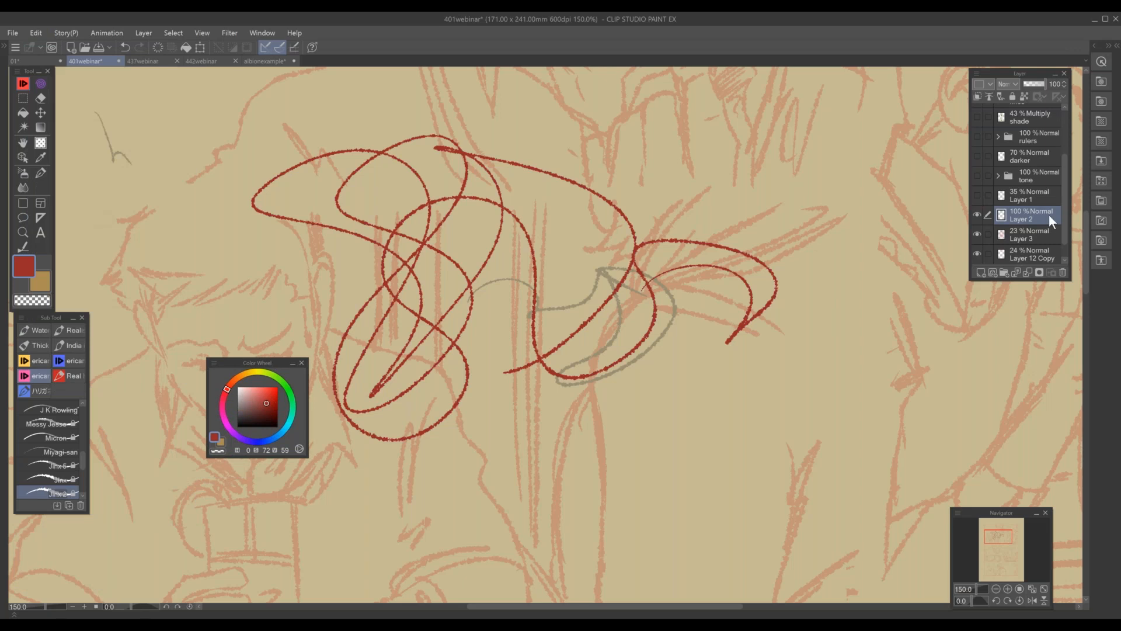
# - Try deleting Layer 2, and undo back to before the scribbled test strokes
pyautogui.click(1062, 272)
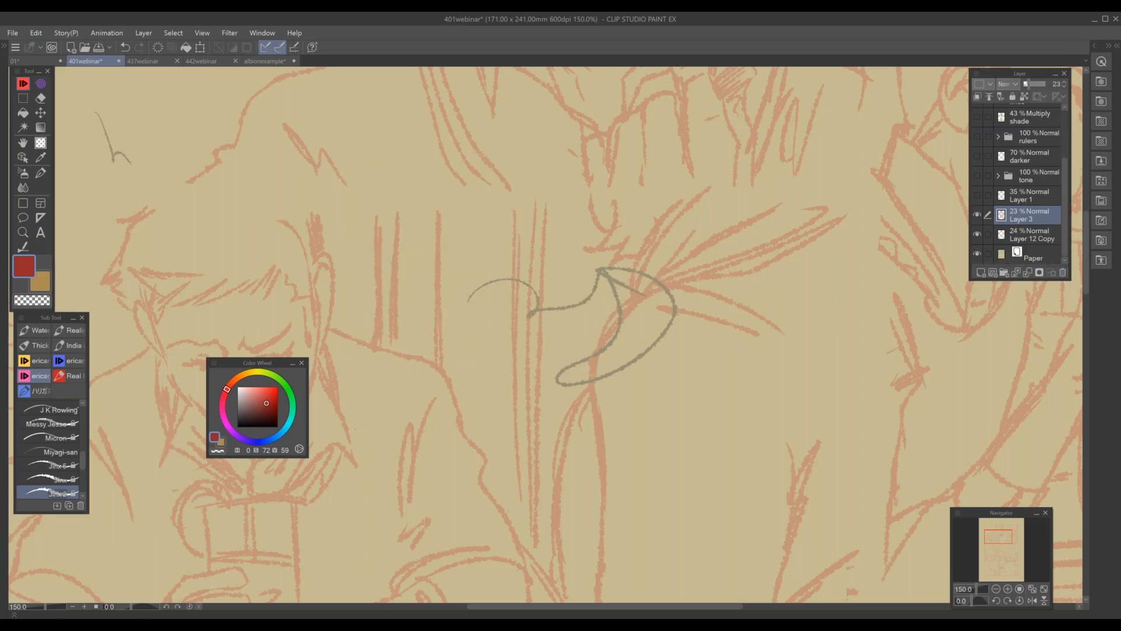
pyautogui.hotkey('ctrl', 'z')
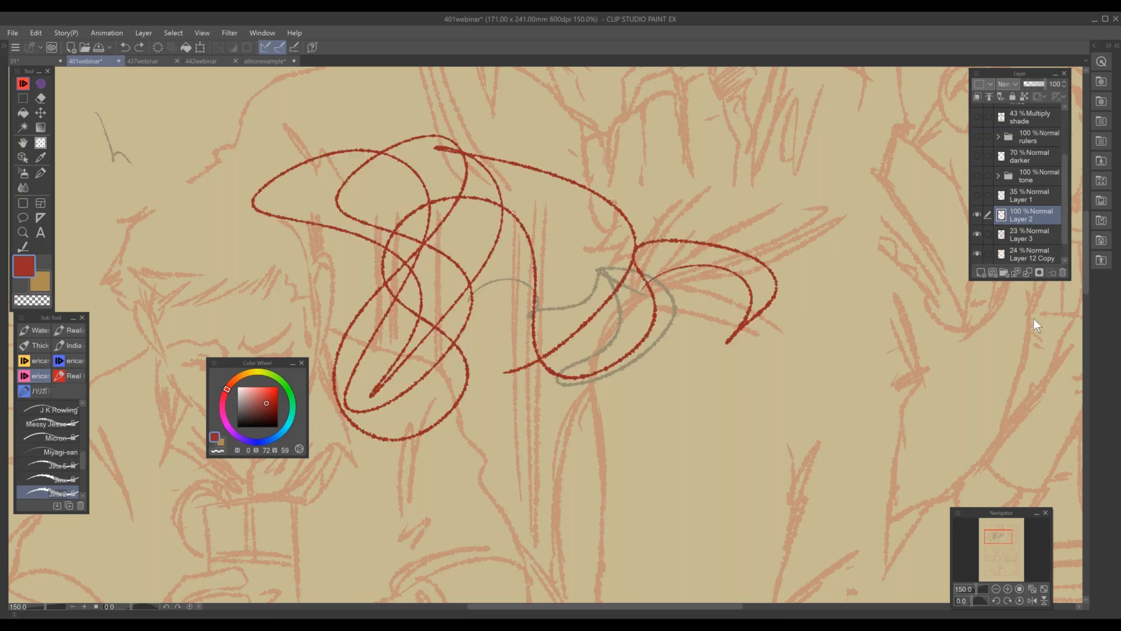
pyautogui.hotkey('ctrl', 'z')
# - Return to the full-page view at 33.3% and hide the Layer 3 sketch
pyautogui.click(1028, 228)
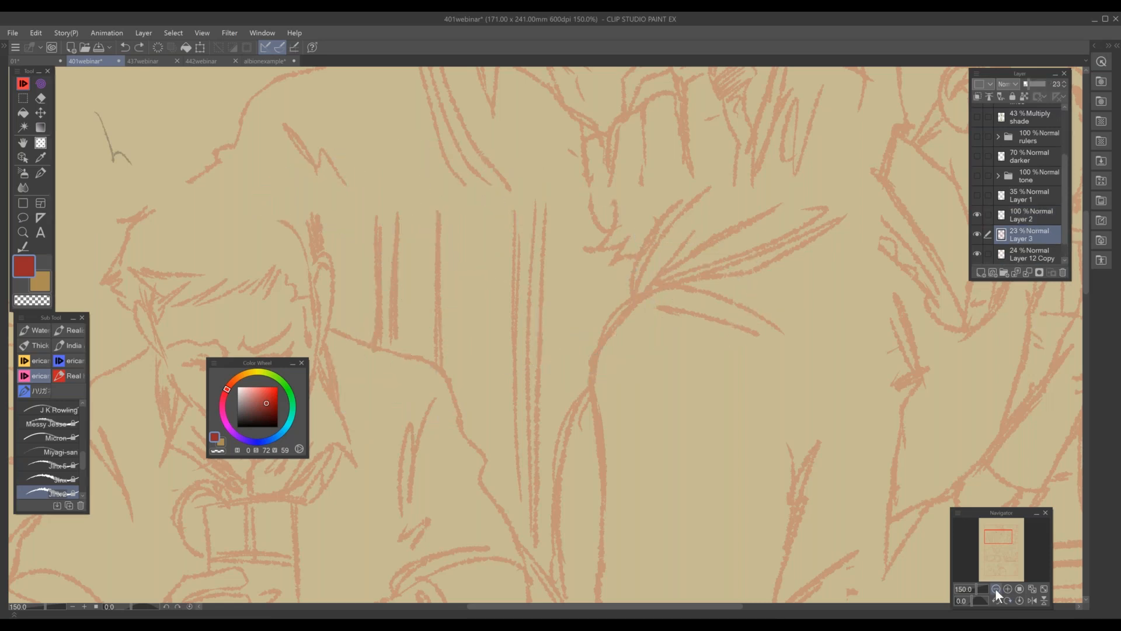
pyautogui.click(997, 589)
pyautogui.click(997, 589)
pyautogui.click(997, 589)
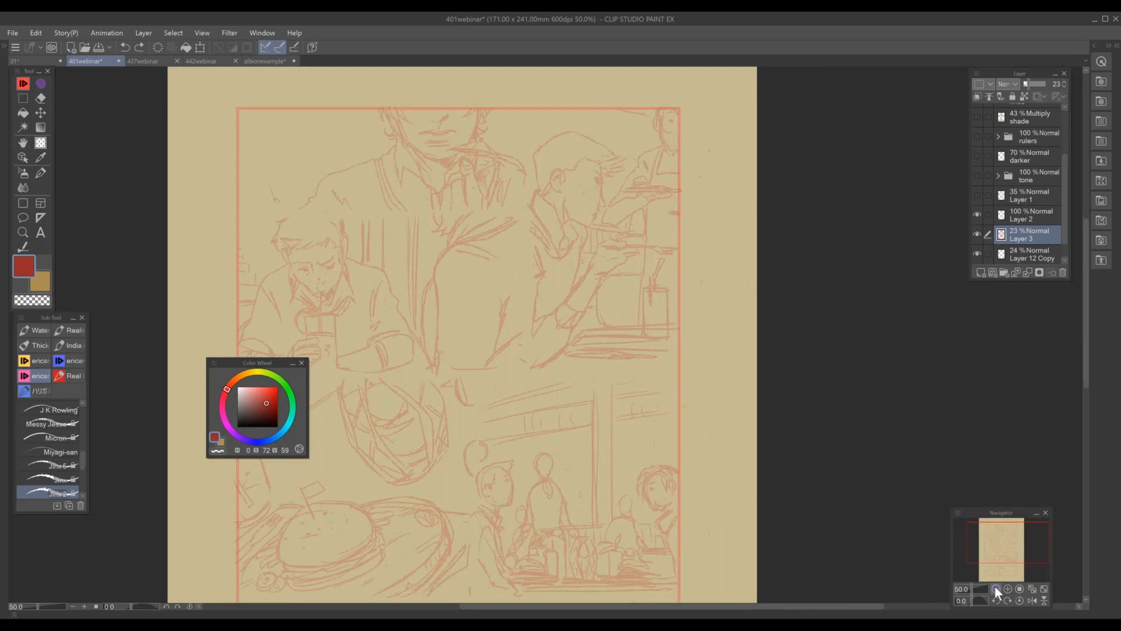
pyautogui.click(997, 588)
pyautogui.moveTo(726, 483); pyautogui.dragTo(780, 426)
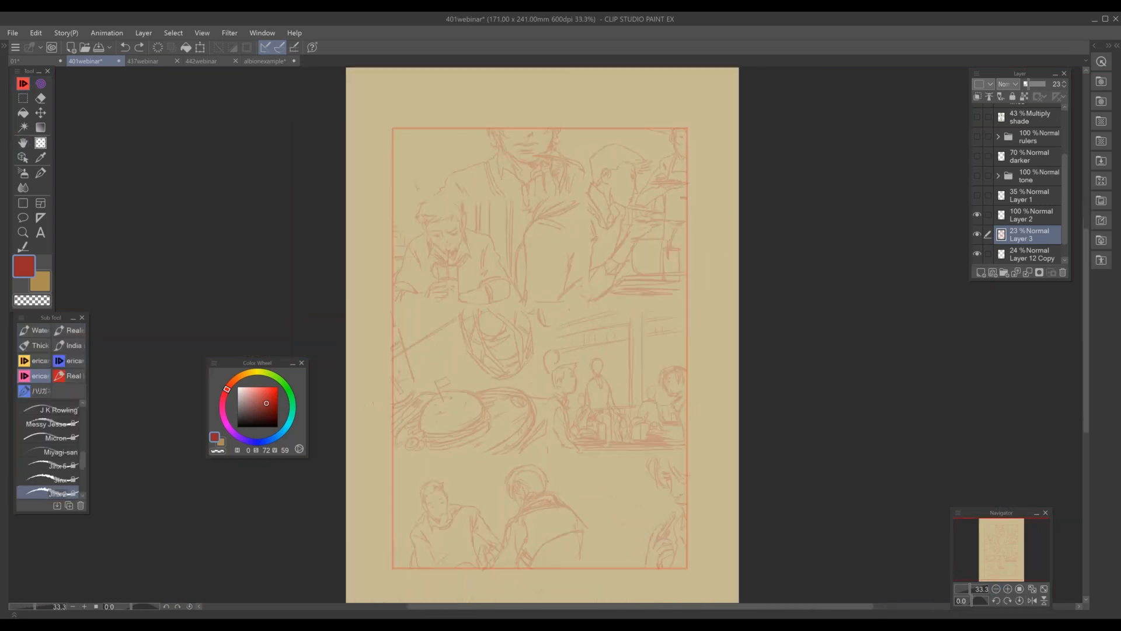
pyautogui.click(980, 226)
pyautogui.moveTo(1066, 211); pyautogui.dragTo(1073, 127)
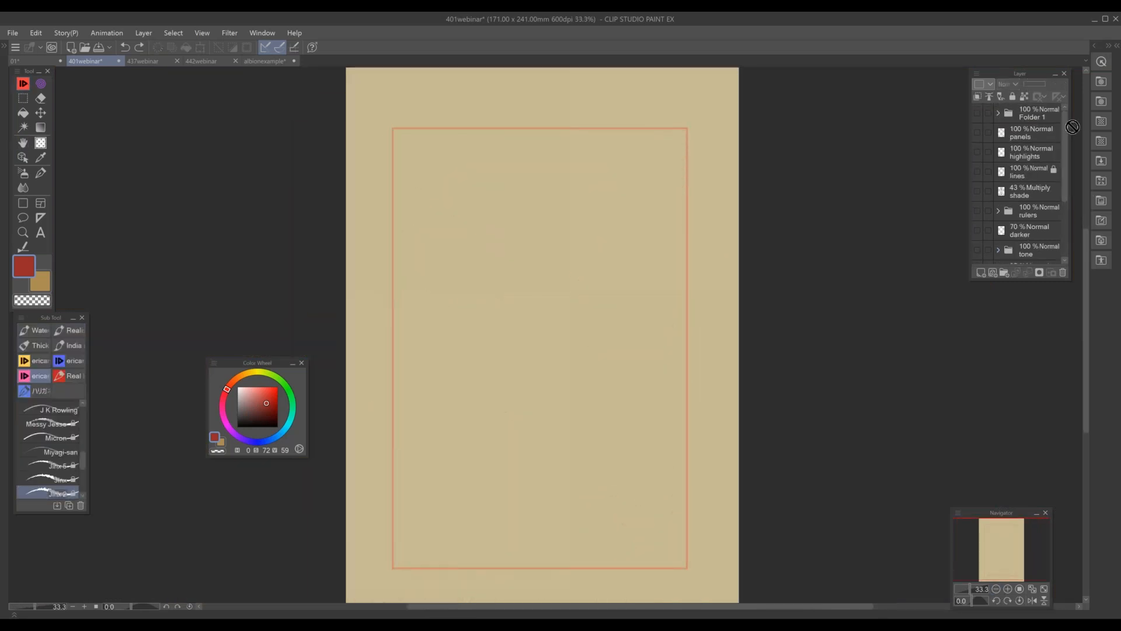
# - Show the Folder 1 speech balloons, compare them with the finished artwork, and leave only the balloons and Layer 1 panel borders displayed
pyautogui.click(977, 112)
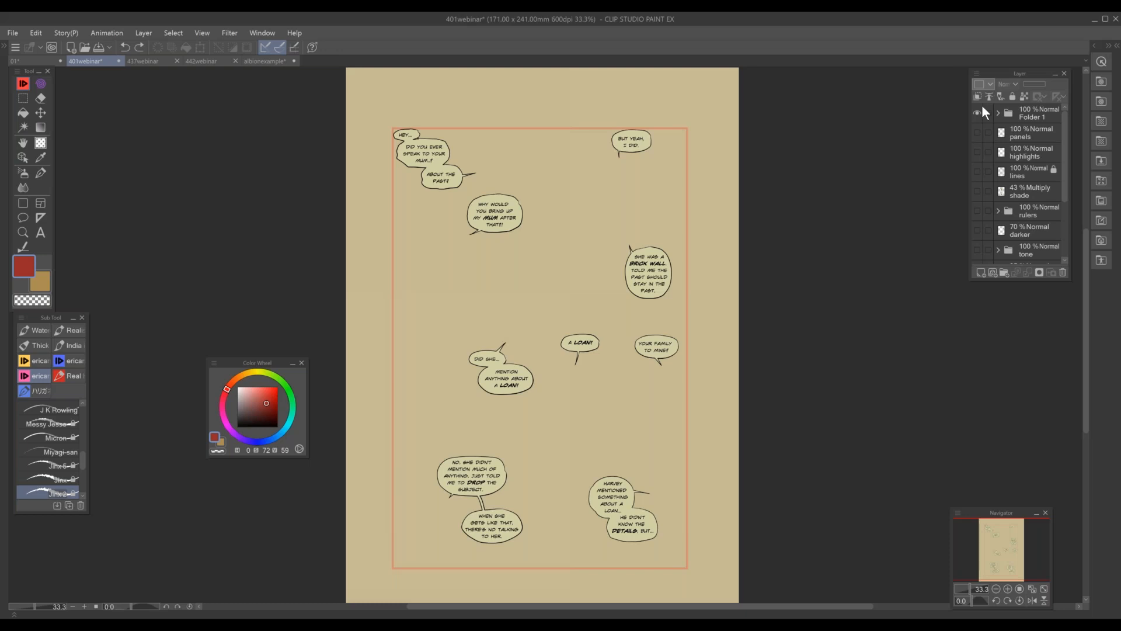
pyautogui.click(977, 113)
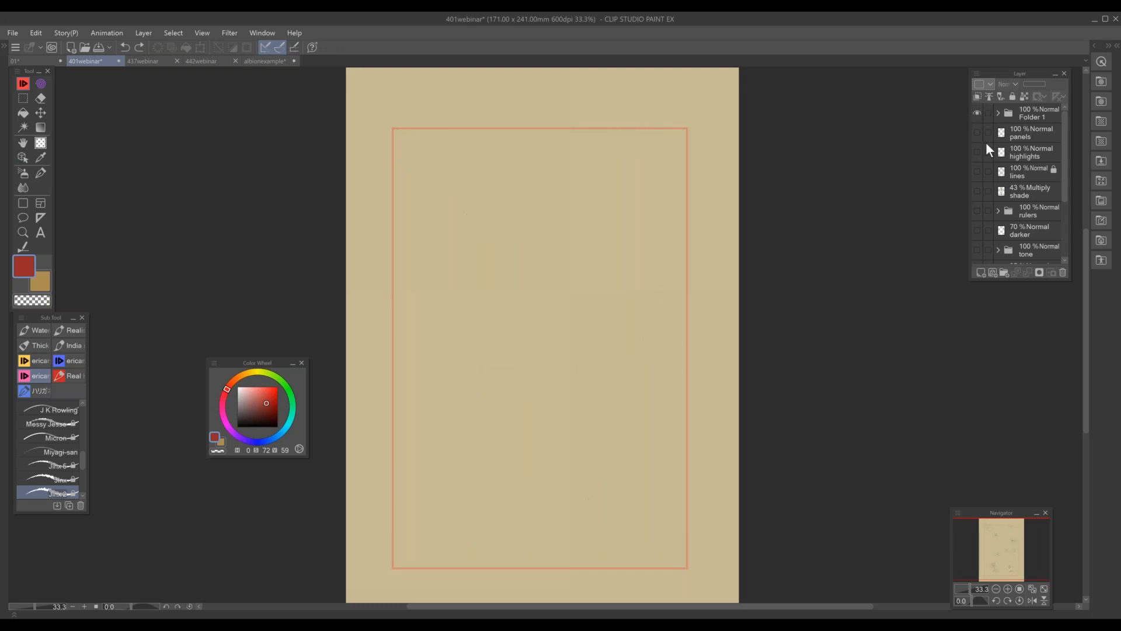
pyautogui.click(982, 118)
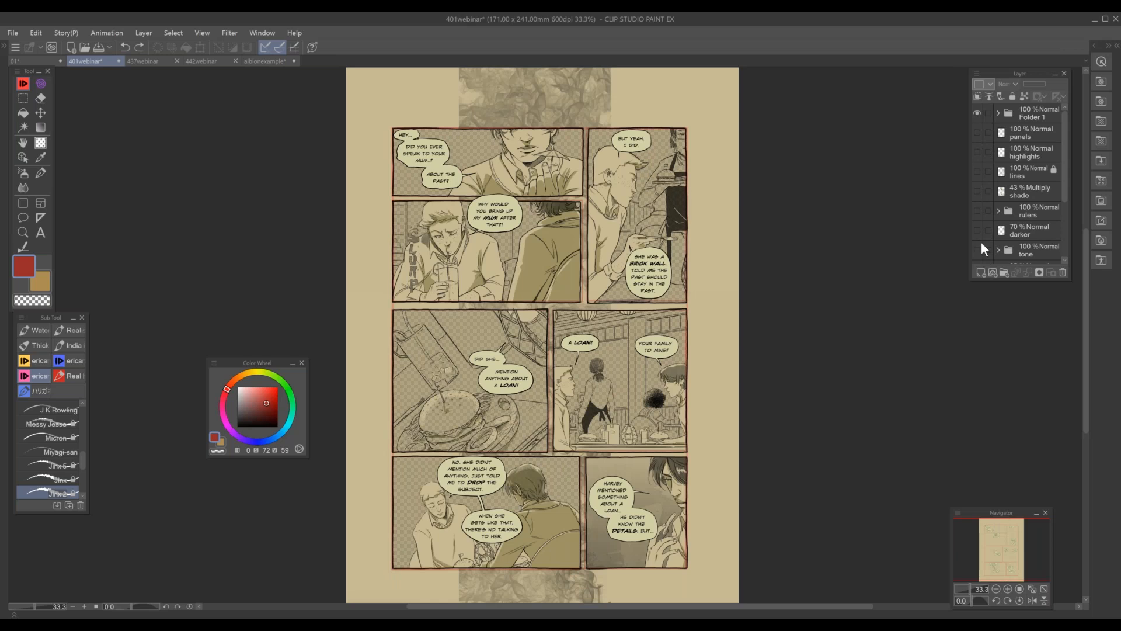
pyautogui.keyDown('alt'); pyautogui.click(979, 112); pyautogui.keyUp('alt')
pyautogui.scroll(-1, 1067, 199)
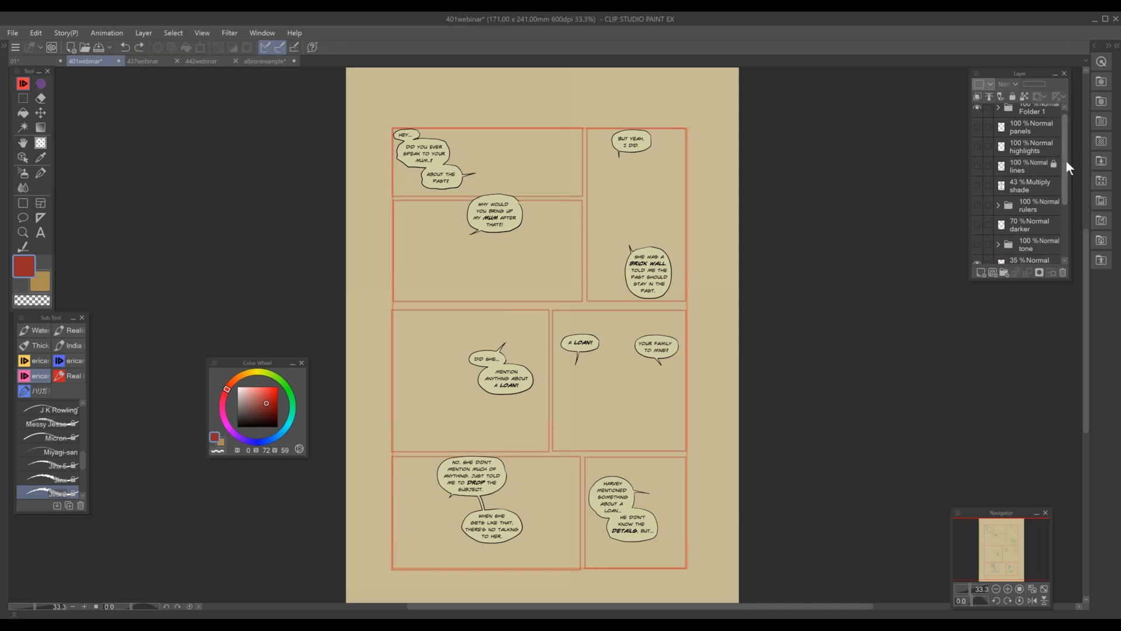
pyautogui.scroll(1, 1064, 181)
# - Activate the Text tool, and expand Folder 1 to select its topmost balloon layer with the Layer palette placed beside the page
pyautogui.click(1029, 110)
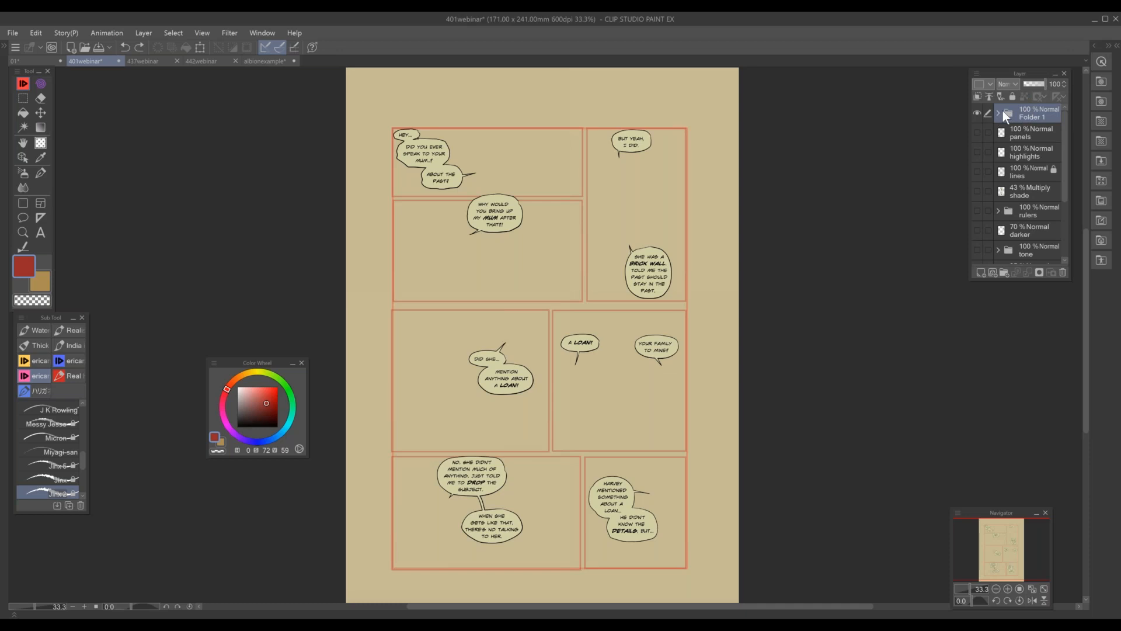
pyautogui.click(41, 231)
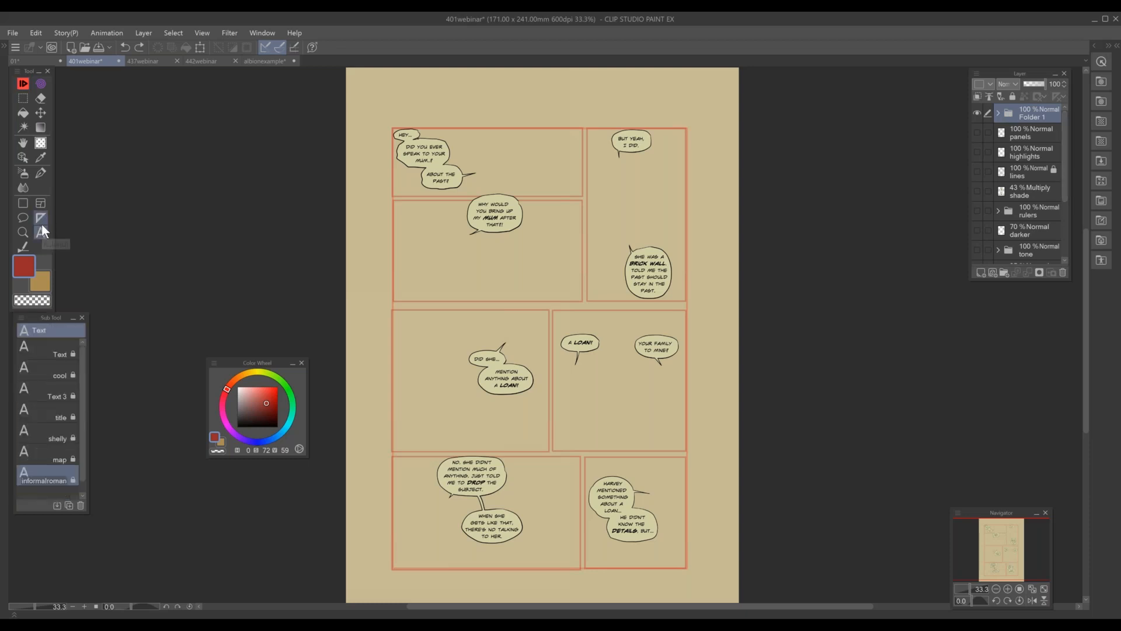
pyautogui.click(1000, 112)
pyautogui.click(1051, 132)
pyautogui.moveTo(1023, 76); pyautogui.dragTo(827, 74)
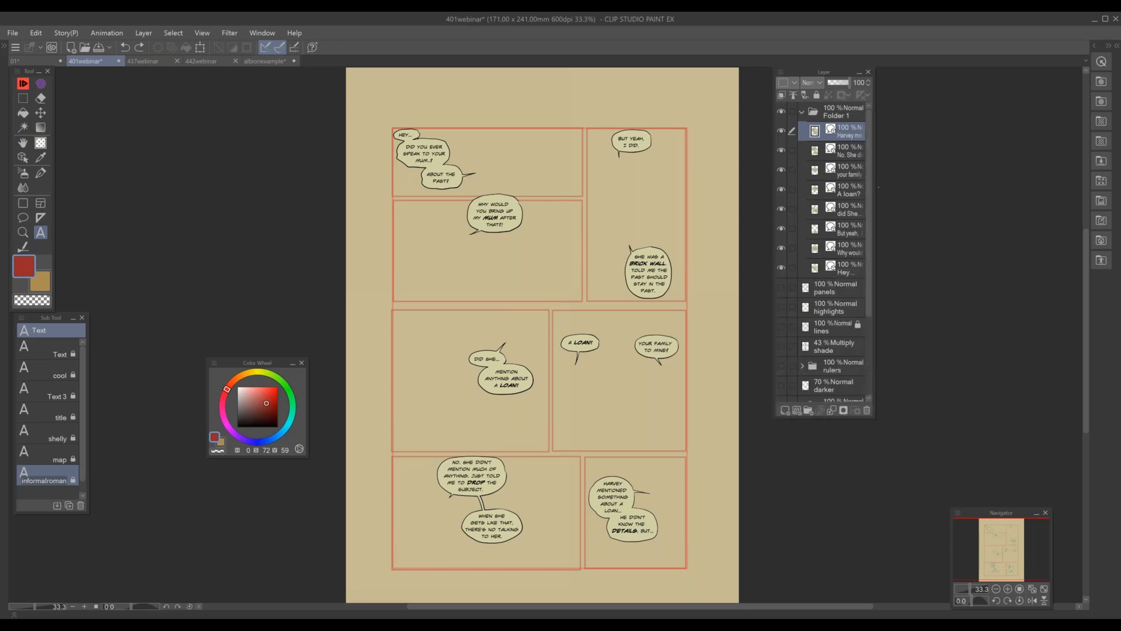
# - Add a text layer above Folder 1 with the filler text "fffffff" in the empty area below the "Your family to mine?" balloon
pyautogui.moveTo(781, 134)
pyautogui.mouseDown()
pyautogui.moveTo(783, 191)
pyautogui.moveTo(780, 124)
pyautogui.mouseUp()
pyautogui.click(645, 425)
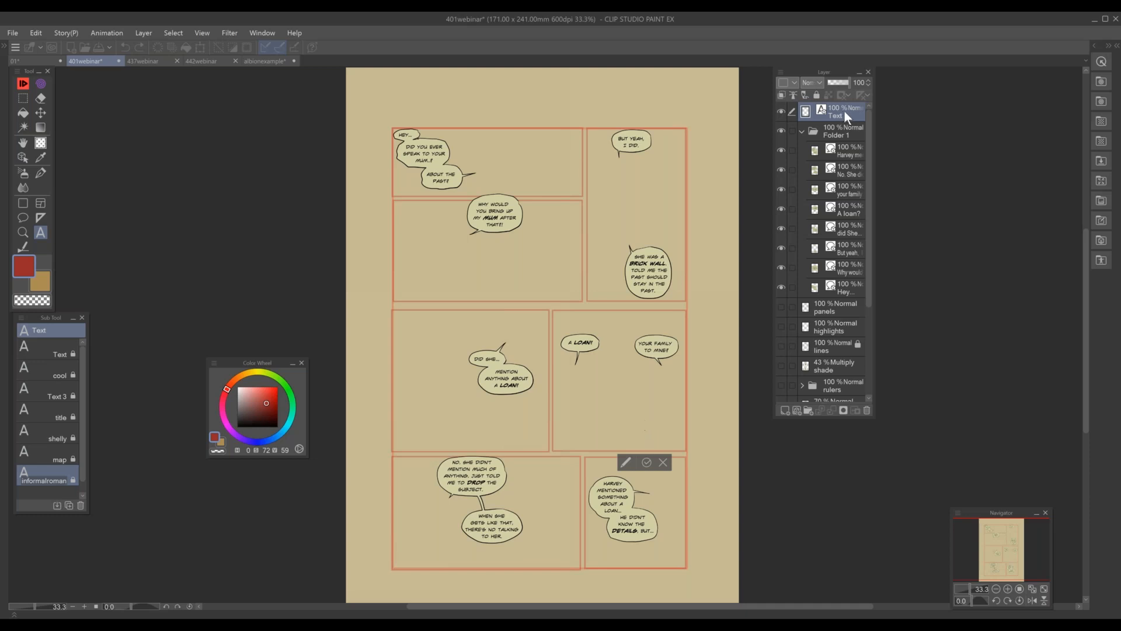
pyautogui.write('fffffff')
pyautogui.hotkey('ctrl', 'a')
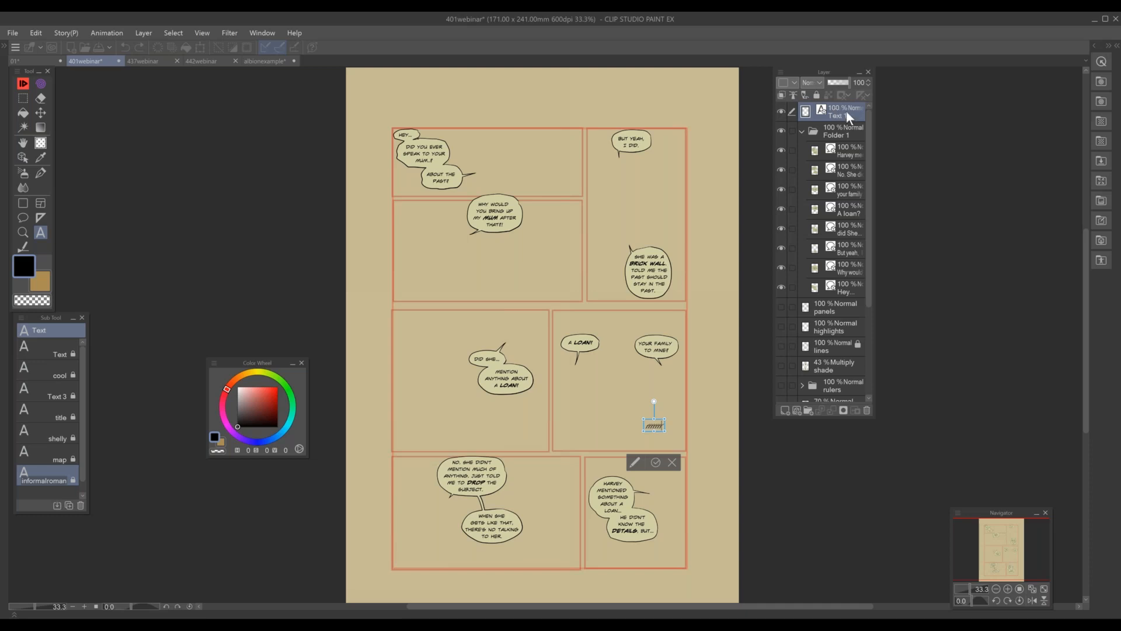
pyautogui.click(848, 109)
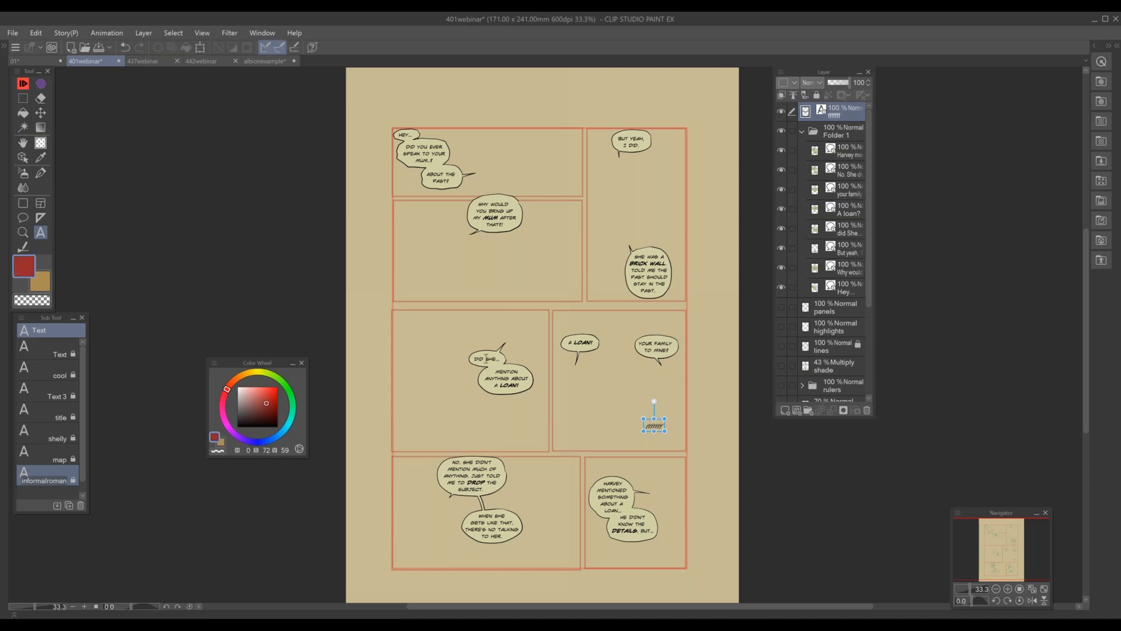
# - Add a second short filler line below the first one on the same text layer, and finish text editing
pyautogui.click(785, 224)
pyautogui.click(656, 426)
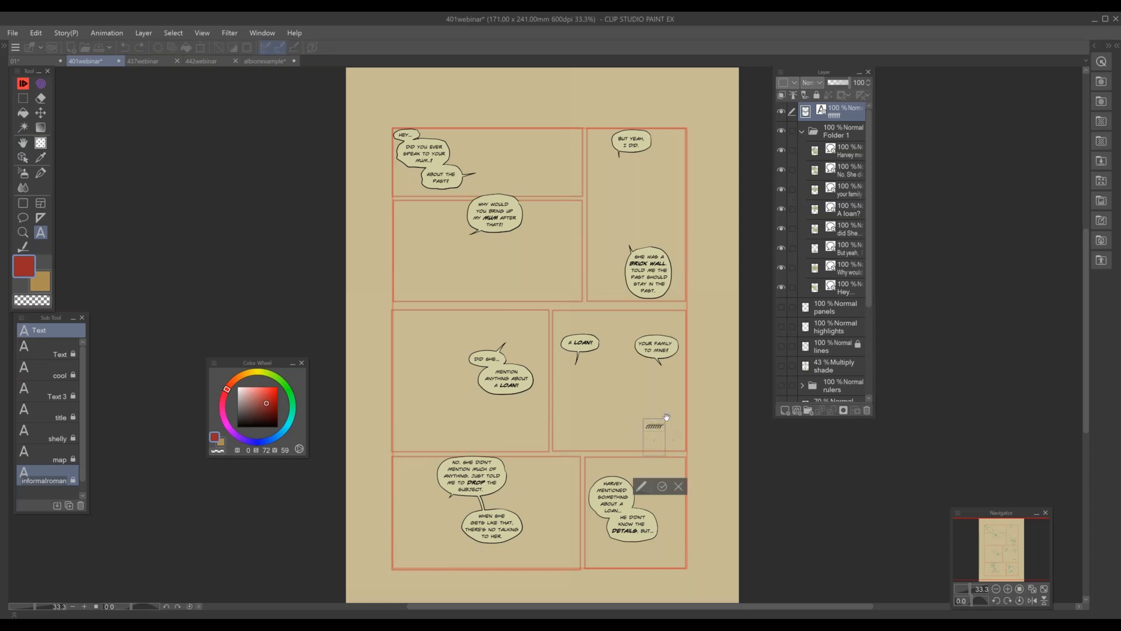
pyautogui.write('ffffffff')
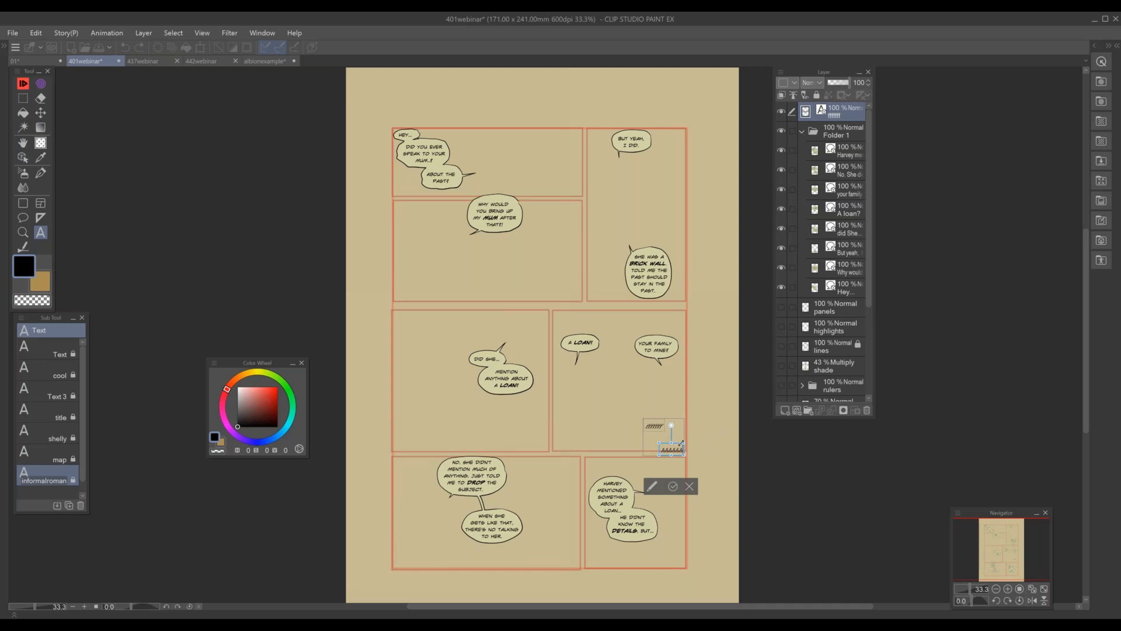
pyautogui.click(564, 377)
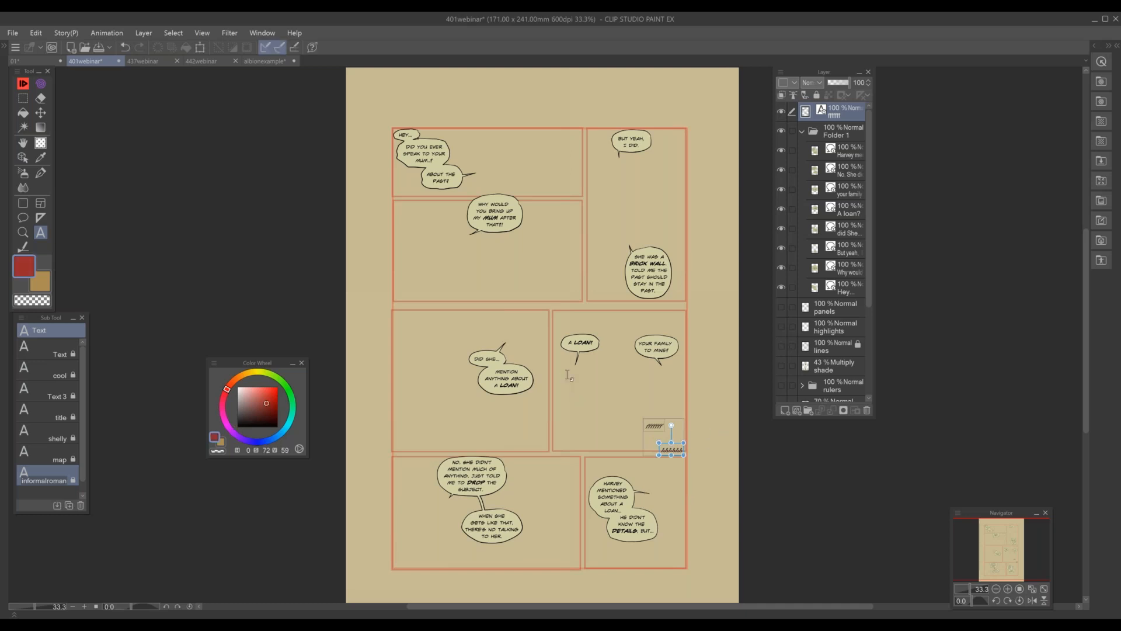
pyautogui.click(566, 379)
pyautogui.click(582, 391)
# - Set up the Balloon pen with black as the main colour and its palette nearer the page, and try a balloon around the filler text
pyautogui.click(23, 216)
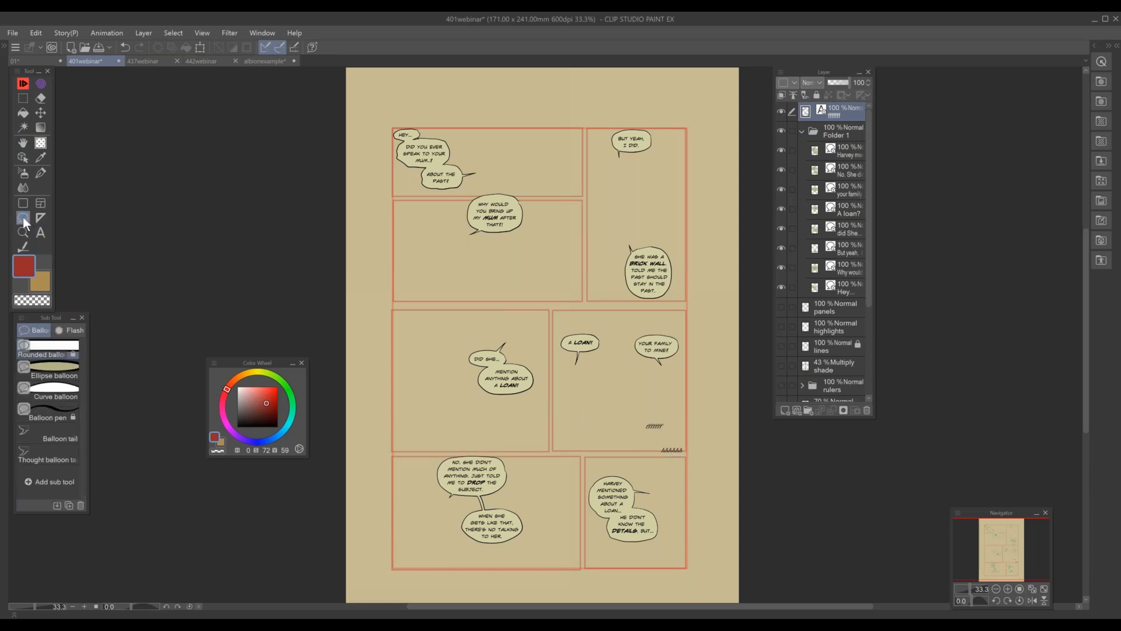
pyautogui.moveTo(57, 317); pyautogui.dragTo(199, 170)
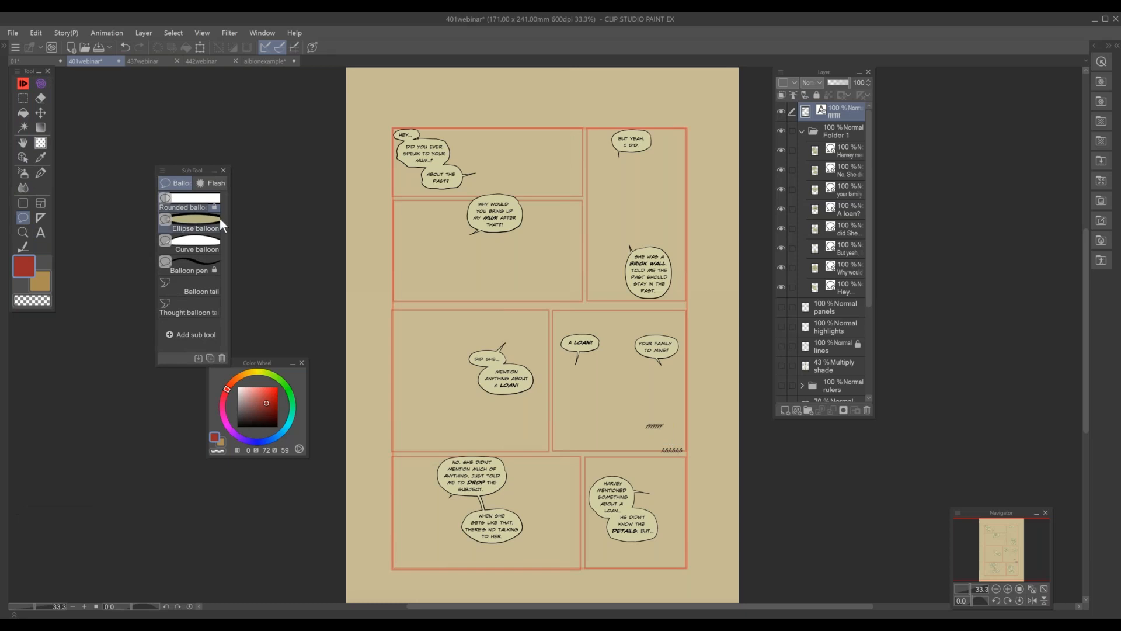
pyautogui.click(199, 262)
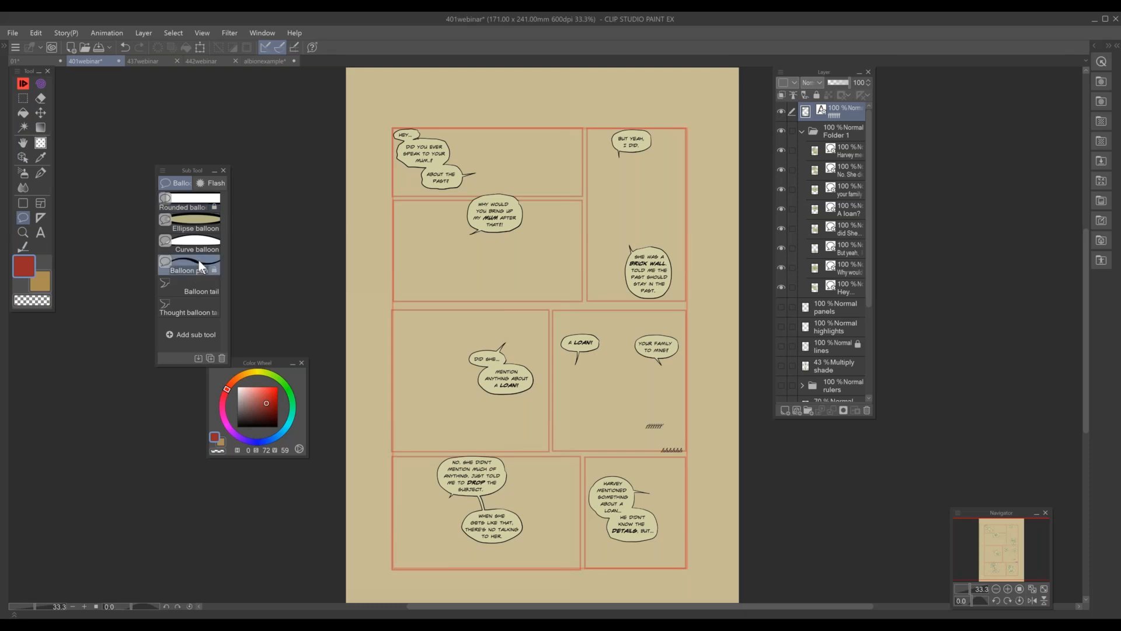
pyautogui.click(237, 426)
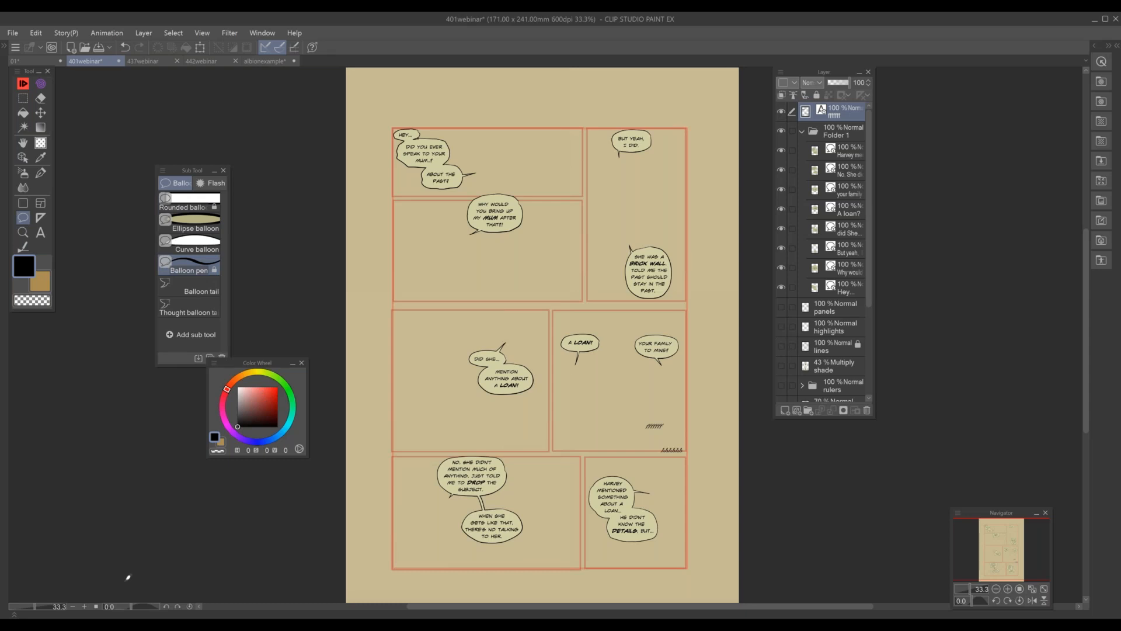
pyautogui.moveTo(669, 415)
pyautogui.mouseDown()
pyautogui.moveTo(664, 455)
pyautogui.moveTo(703, 431)
pyautogui.mouseUp()
pyautogui.hotkey('ctrl', 'z')
pyautogui.hotkey('ctrl', 'z')
# - Display the Balloon pen's Sub Tool Detail palette with its line and fill colour settings, and test a stroke that is undone
pyautogui.click(261, 33)
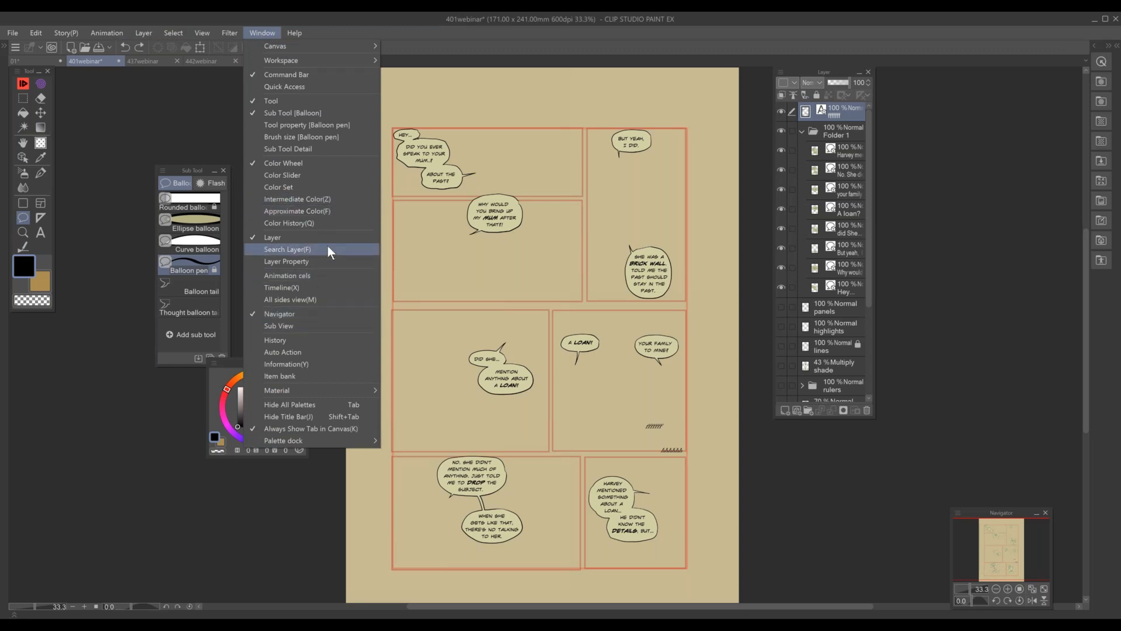
pyautogui.click(327, 149)
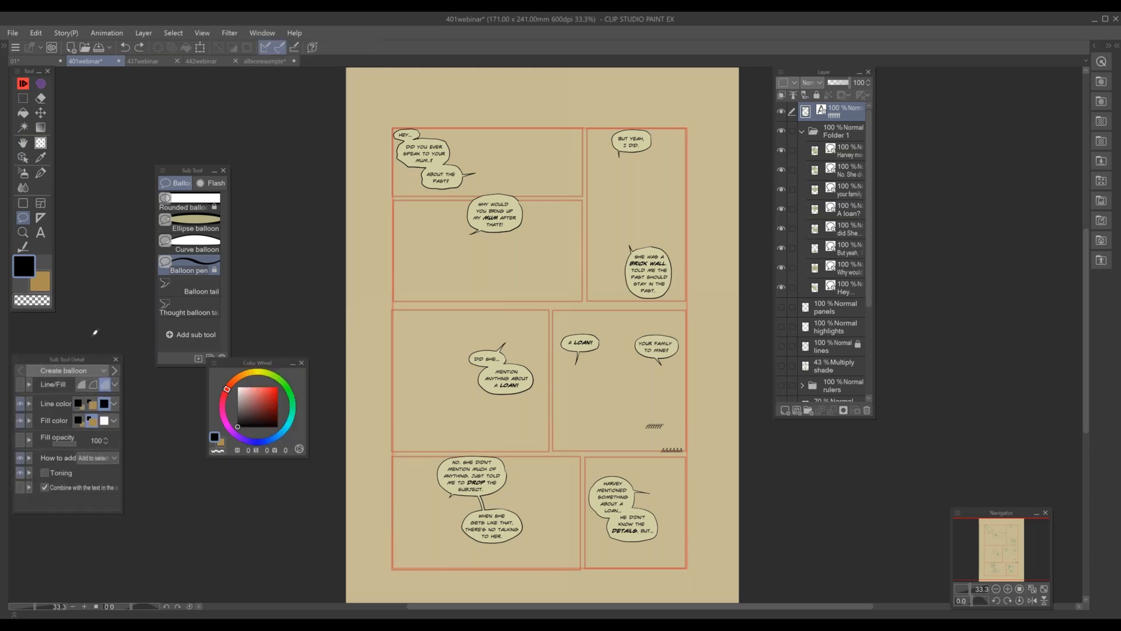
pyautogui.moveTo(81, 360); pyautogui.dragTo(108, 331)
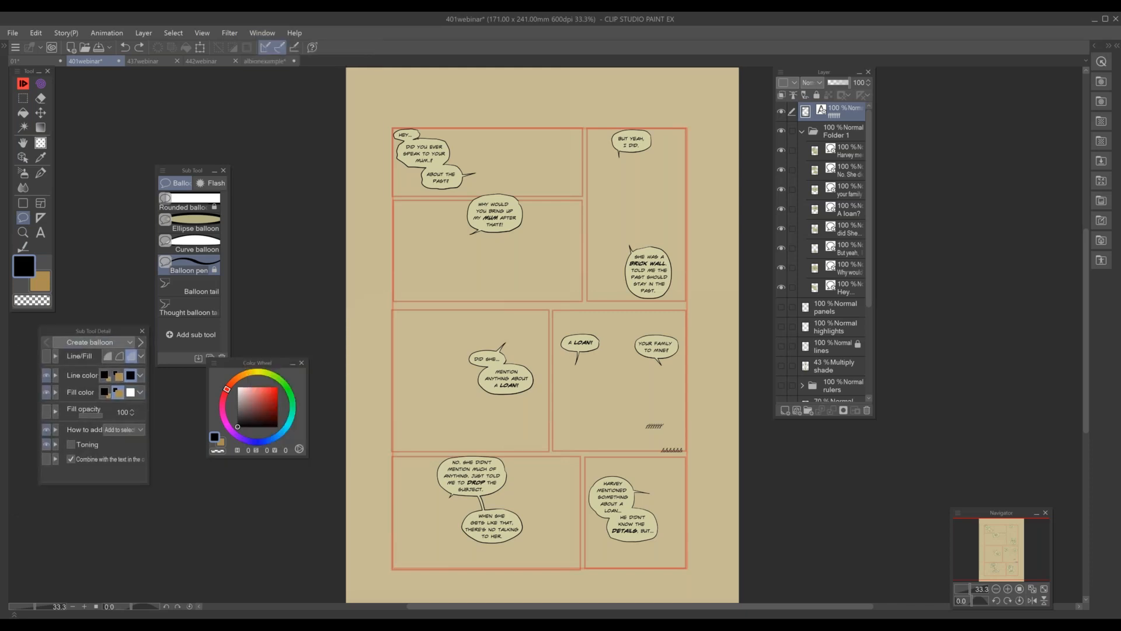
pyautogui.moveTo(610, 357)
pyautogui.mouseDown()
pyautogui.moveTo(659, 374)
pyautogui.moveTo(619, 356)
pyautogui.mouseUp()
pyautogui.hotkey('ctrl', 'z')
pyautogui.click(131, 392)
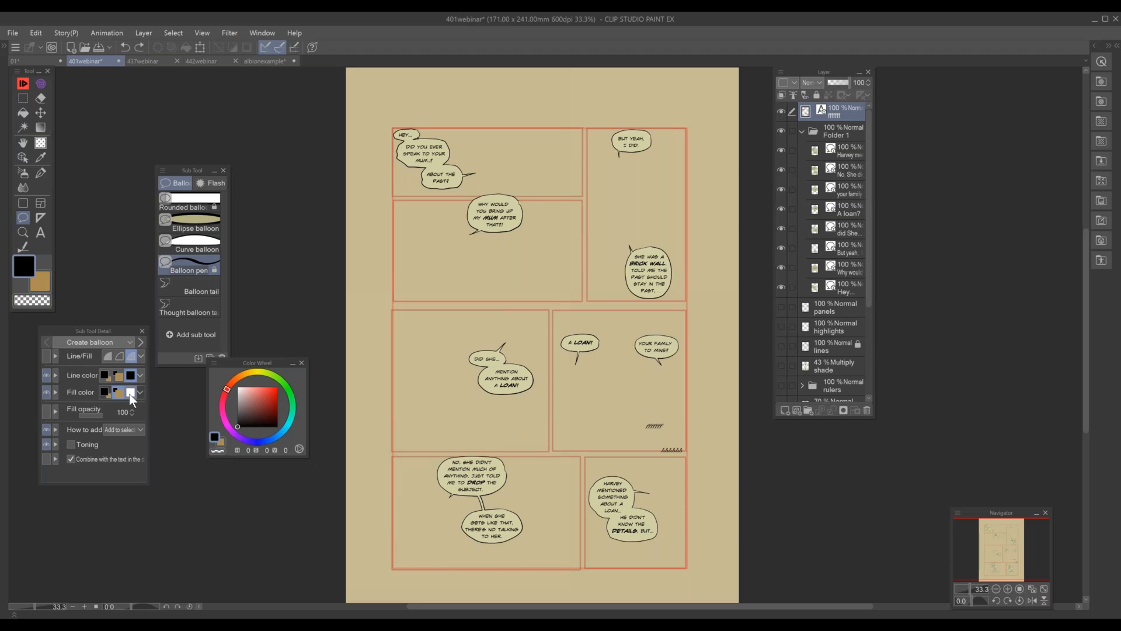
# - Sample the cream fill of the "Did she... mention anything about a loan" balloons as the sub colour, with black as the main colour
pyautogui.keyDown('alt'); pyautogui.click(498, 357); pyautogui.keyUp('alt')
pyautogui.press('x')
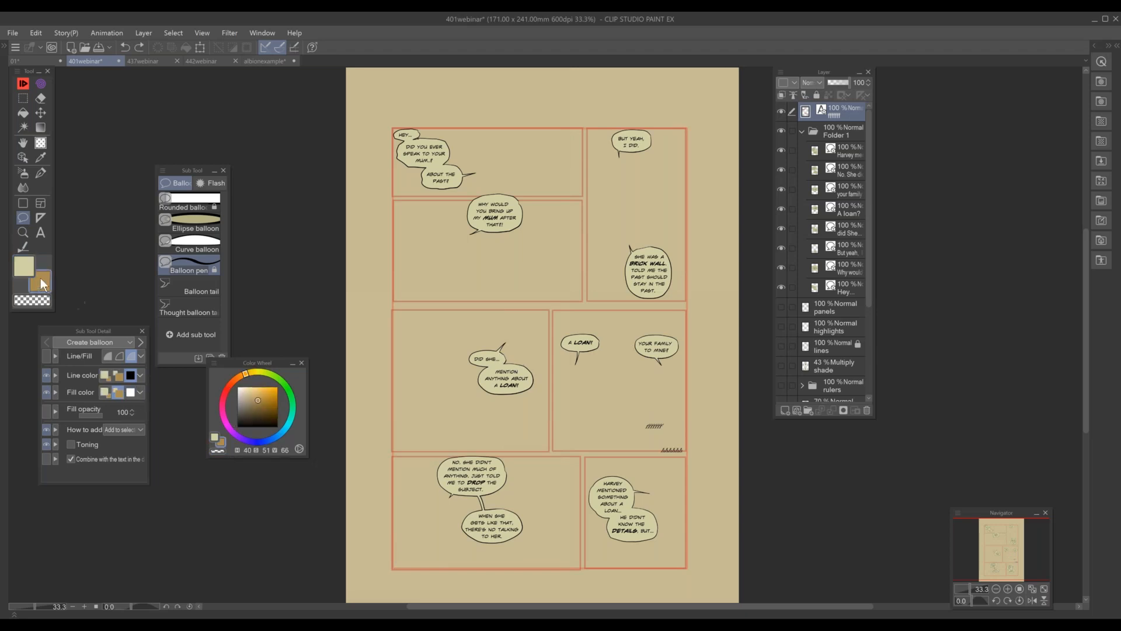
pyautogui.keyDown('alt'); pyautogui.click(495, 385); pyautogui.keyUp('alt')
pyautogui.press('x')
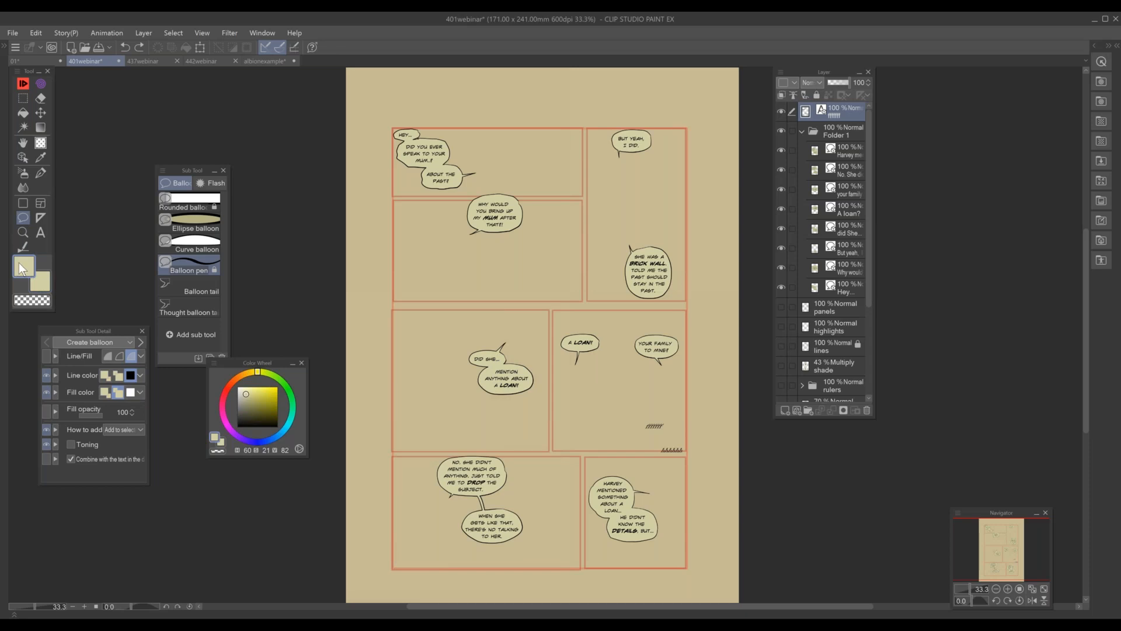
pyautogui.moveTo(252, 411); pyautogui.dragTo(197, 480)
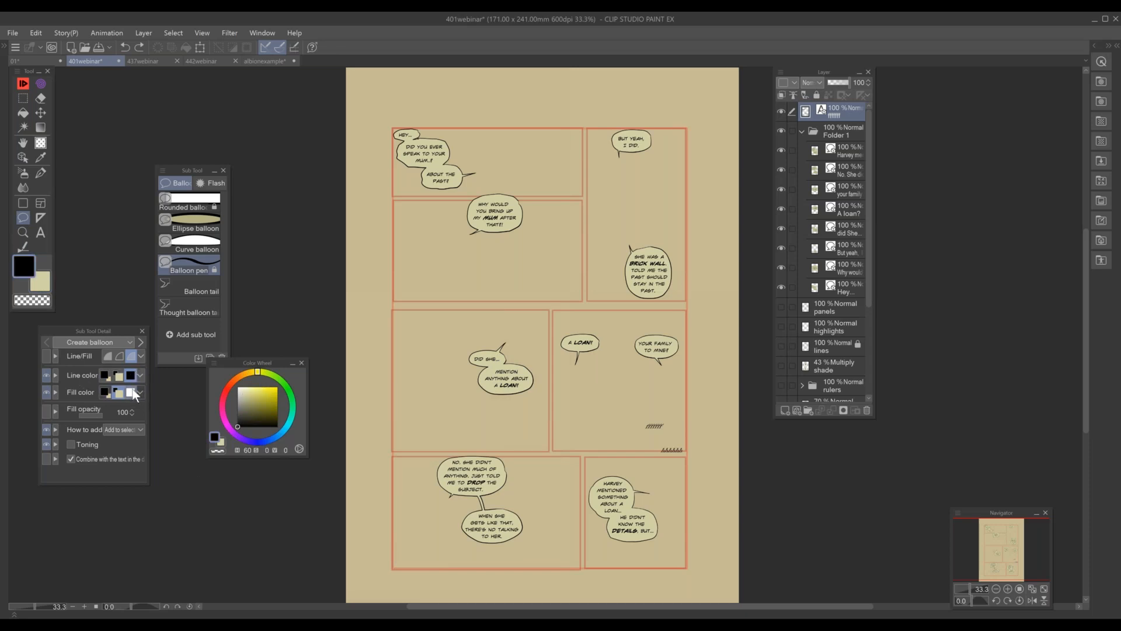
# - Draw joined freehand balloons around both filler texts with the Balloon pen, and add a pointed tail to the upper one
pyautogui.moveTo(667, 413)
pyautogui.mouseDown()
pyautogui.moveTo(640, 431)
pyautogui.moveTo(681, 424)
pyautogui.mouseUp()
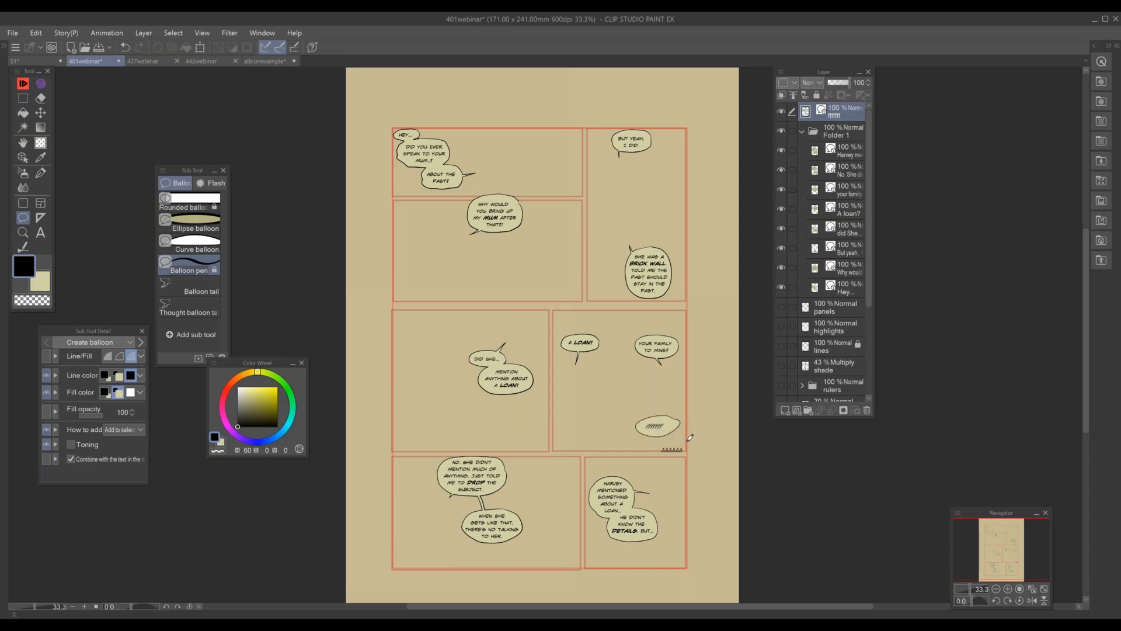
pyautogui.moveTo(703, 439)
pyautogui.mouseDown()
pyautogui.moveTo(651, 455)
pyautogui.moveTo(704, 442)
pyautogui.mouseUp()
pyautogui.moveTo(671, 463)
pyautogui.mouseDown()
pyautogui.moveTo(678, 400)
pyautogui.moveTo(669, 418)
pyautogui.mouseUp()
# - Switch to the Text tool's Text preset, and delete the filler text layer and its balloons from above Folder 1
pyautogui.click(39, 231)
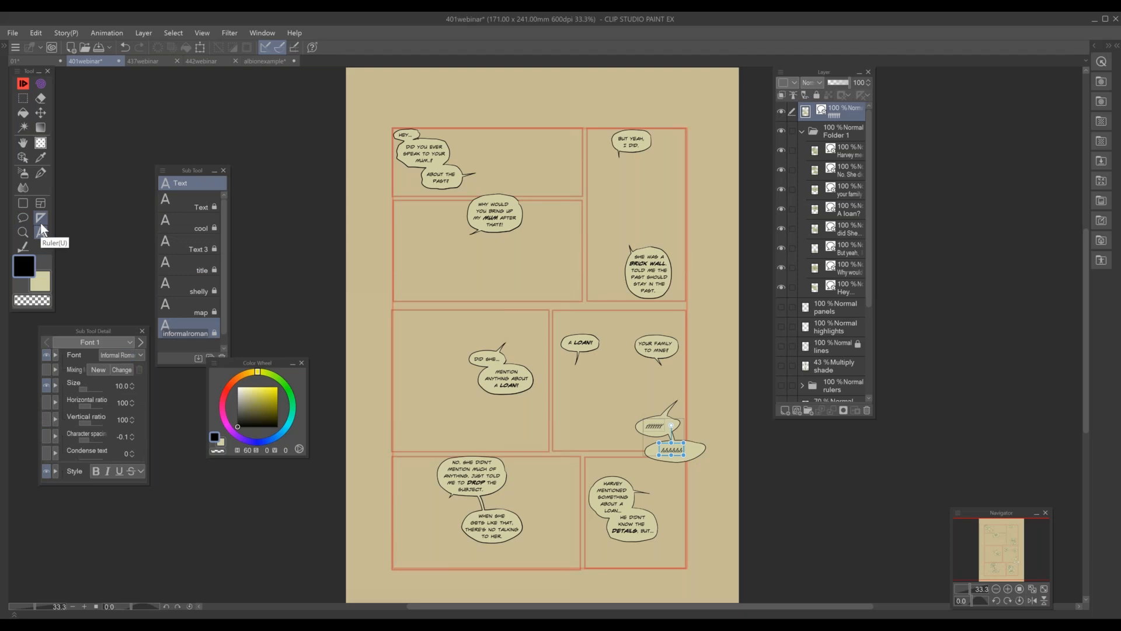
pyautogui.click(202, 198)
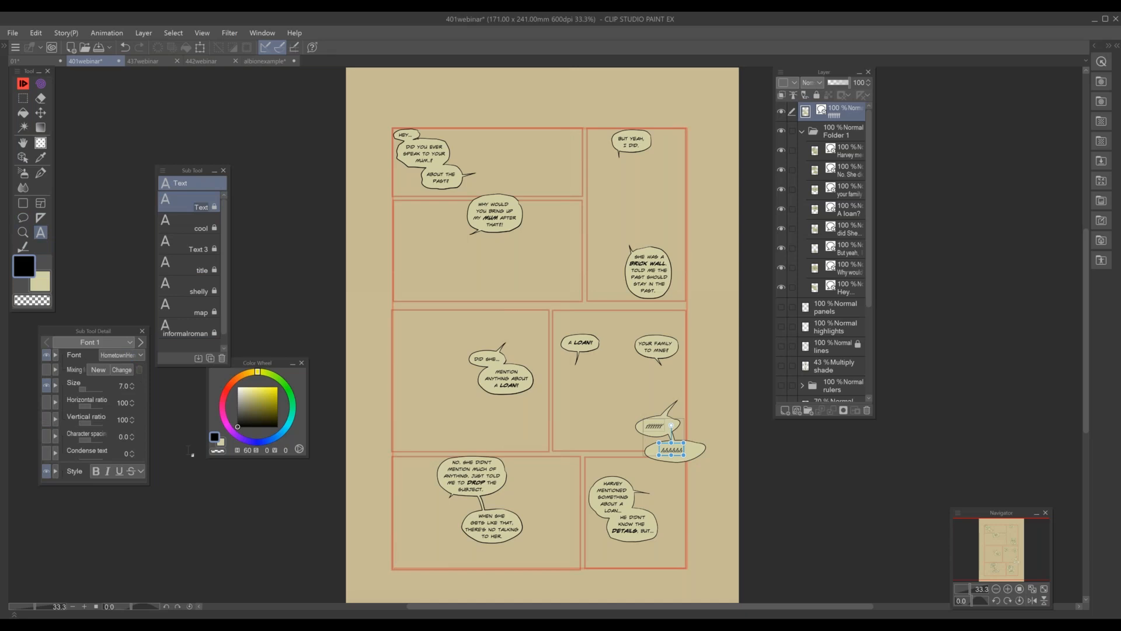
pyautogui.moveTo(853, 117); pyautogui.dragTo(841, 455)
pyautogui.moveTo(840, 74); pyautogui.dragTo(788, 68)
pyautogui.moveTo(805, 110); pyautogui.dragTo(817, 404)
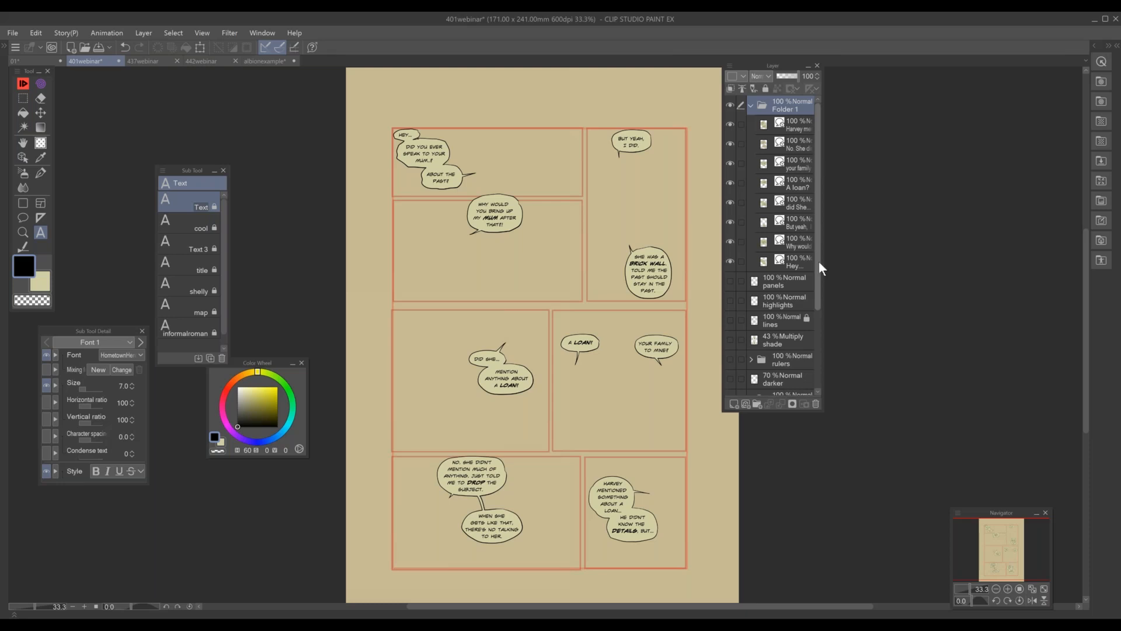
# - Collapse Folder 1, show the Layer 3 sketch, and hide the Layer 1 panel borders
pyautogui.click(751, 104)
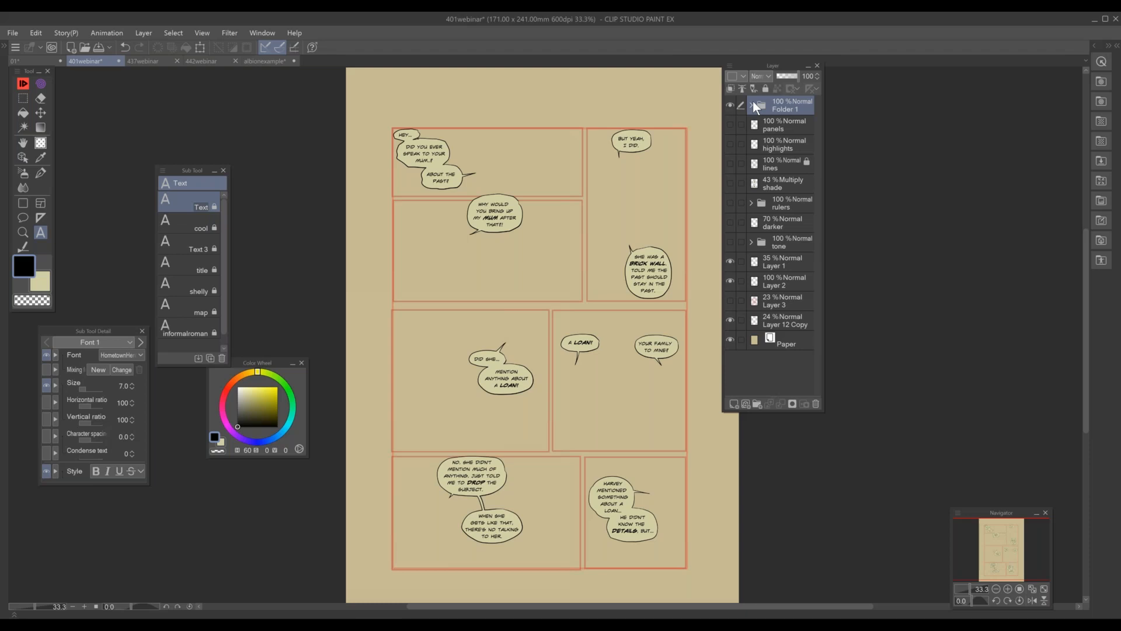
pyautogui.click(731, 301)
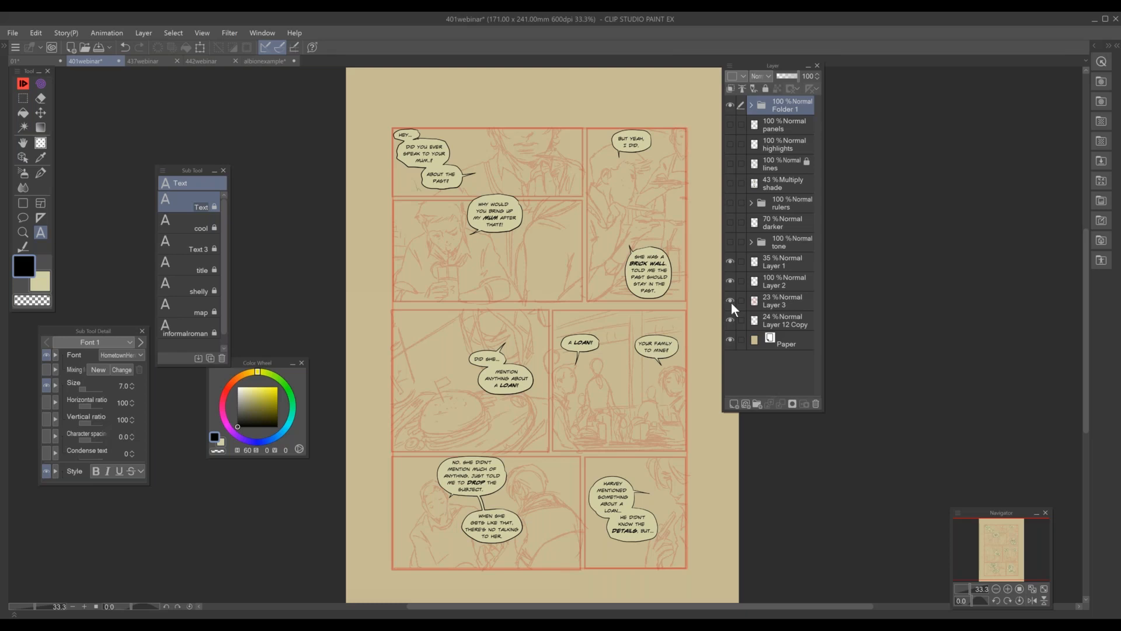
pyautogui.click(731, 261)
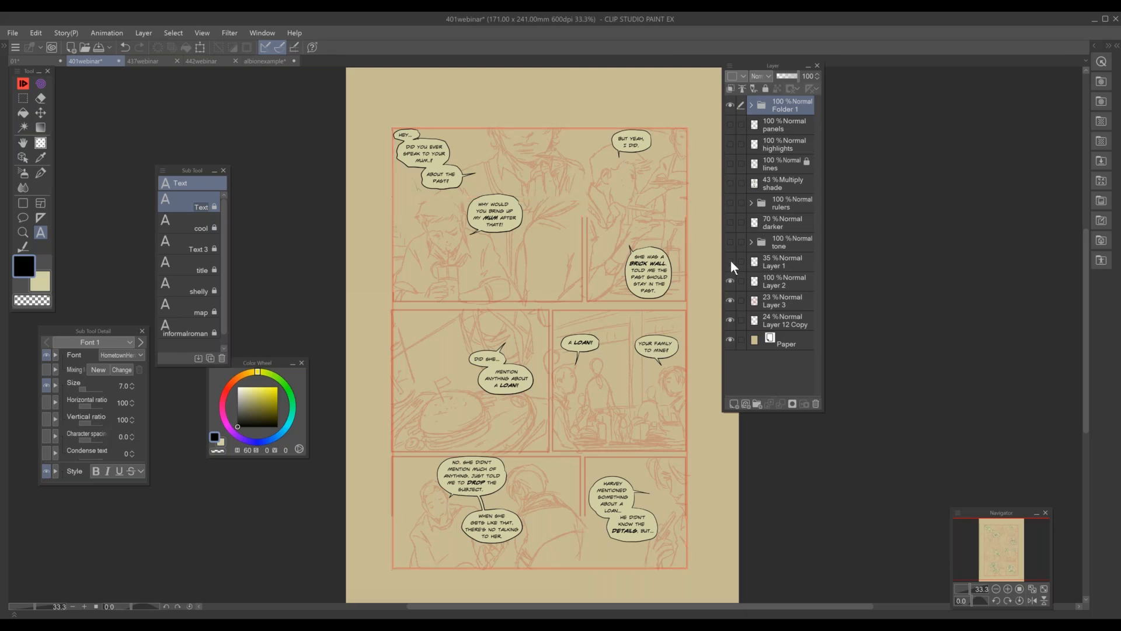